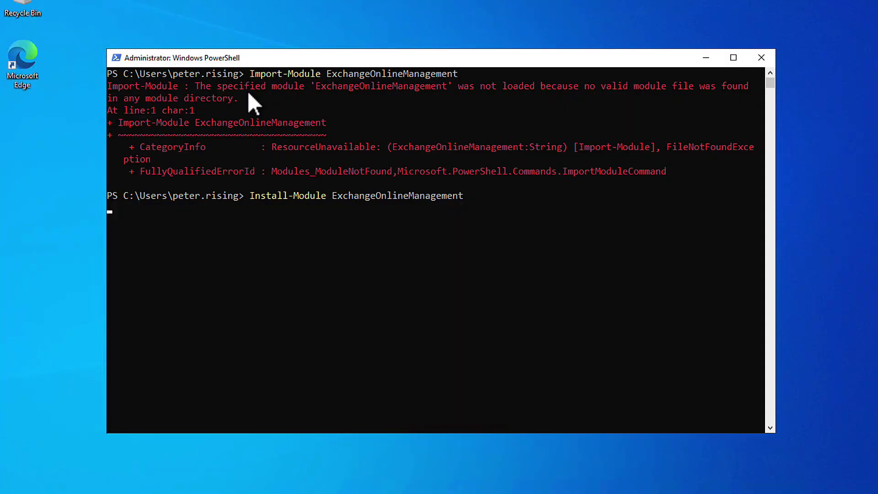
Install ExchangeOnlineManagement, accepting the NuGet provider and trusting the PSGallery repository for all
text(a)
key(Return)
text(y)
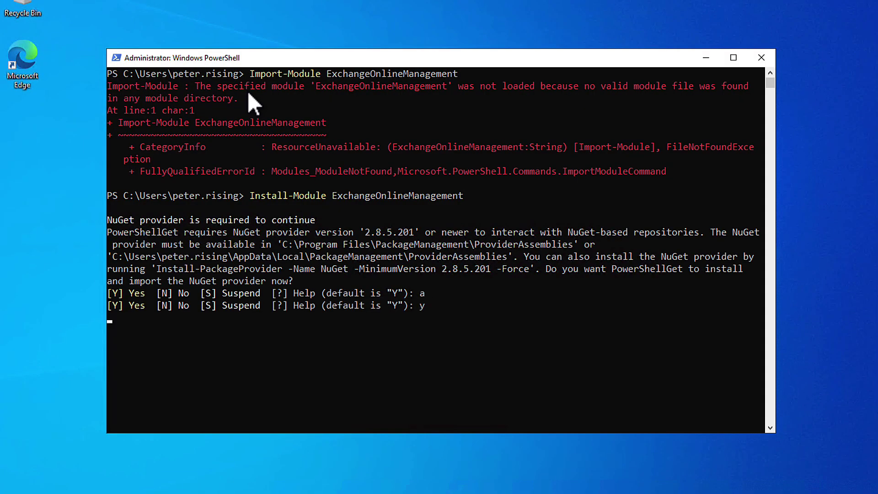
key(Return)
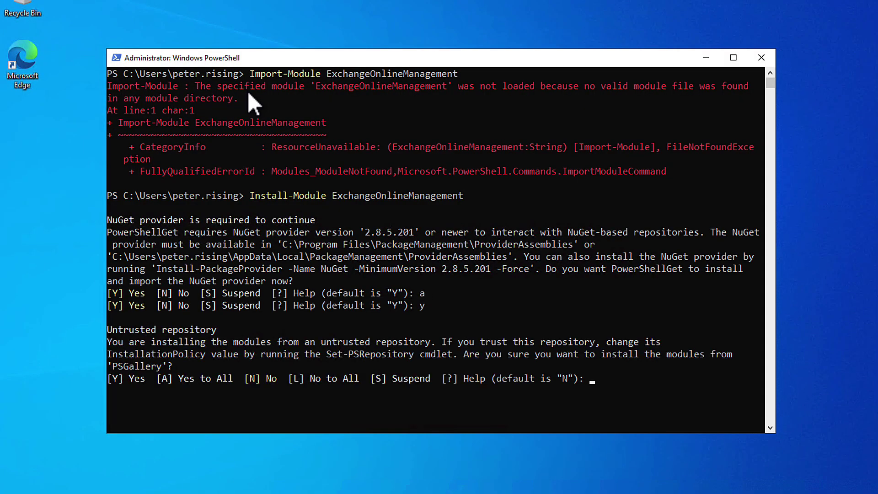
text(a)
key(Return)
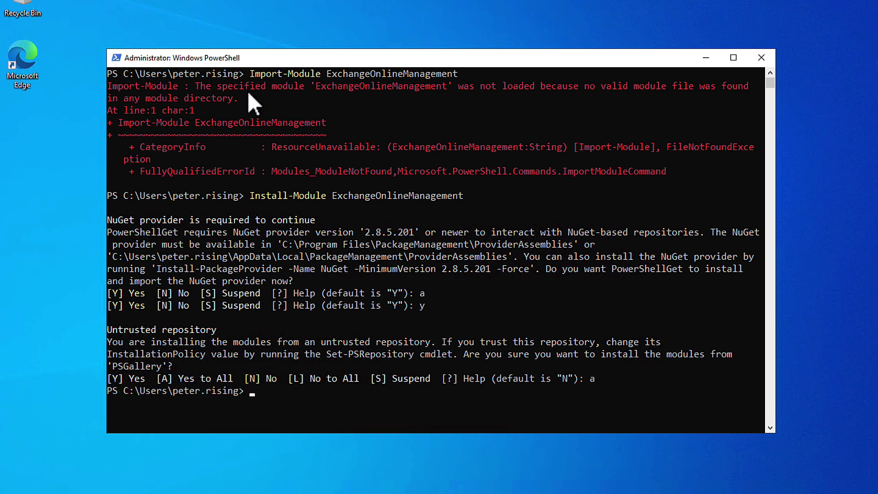
Import the module, list Get-IRMConfiguration, and run Test-IRMConfiguration with a sender and recipient
key(Up)
key(Up)
key(Return)
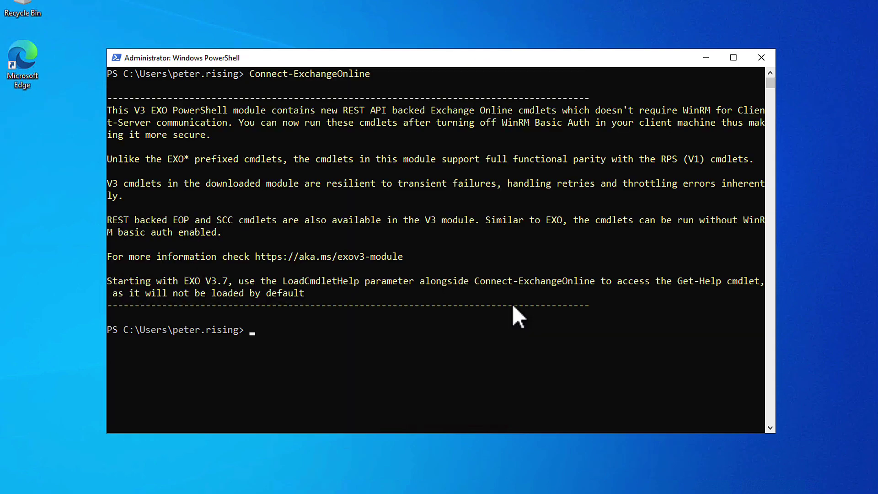
text(Get-IRMConfiguration)
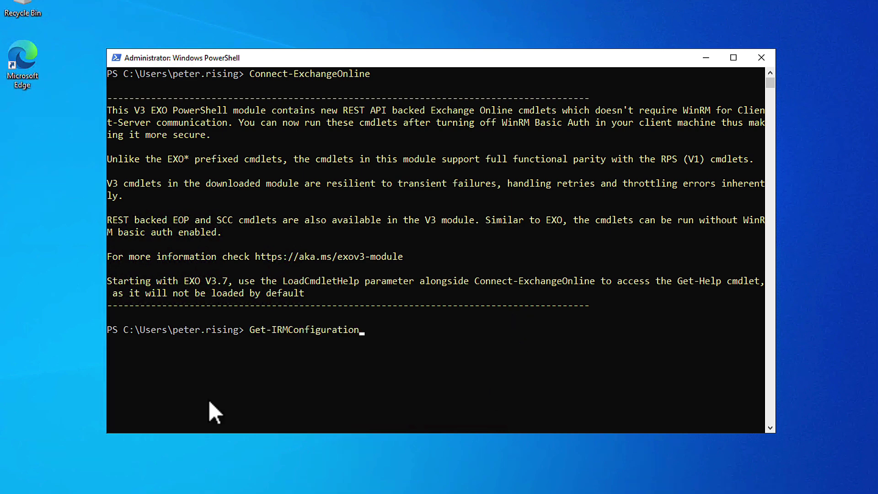
key(Return)
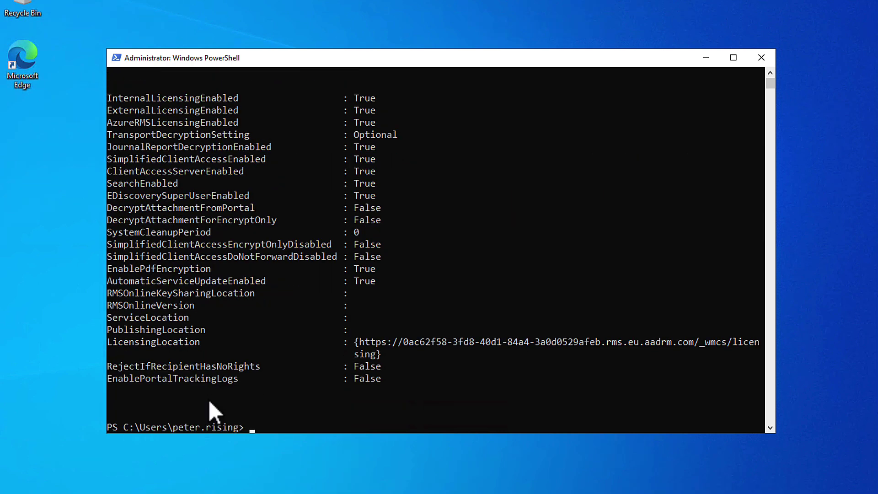
key(ctrl+v)
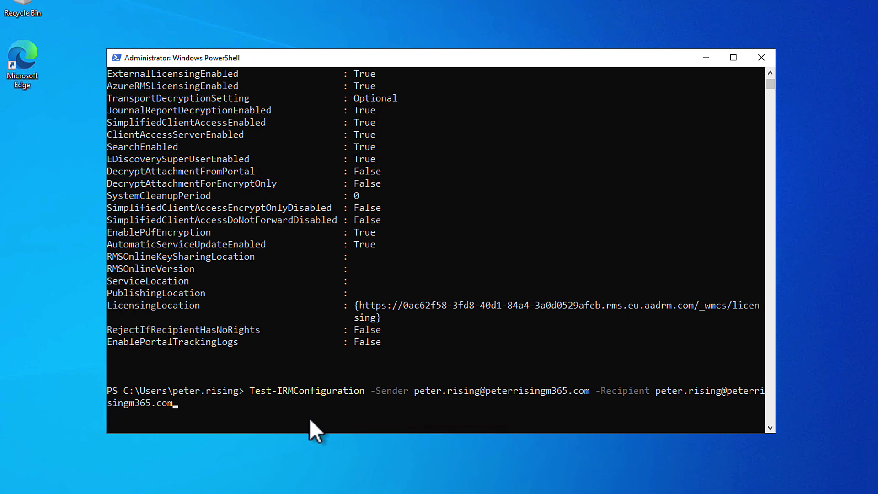
key(Return)
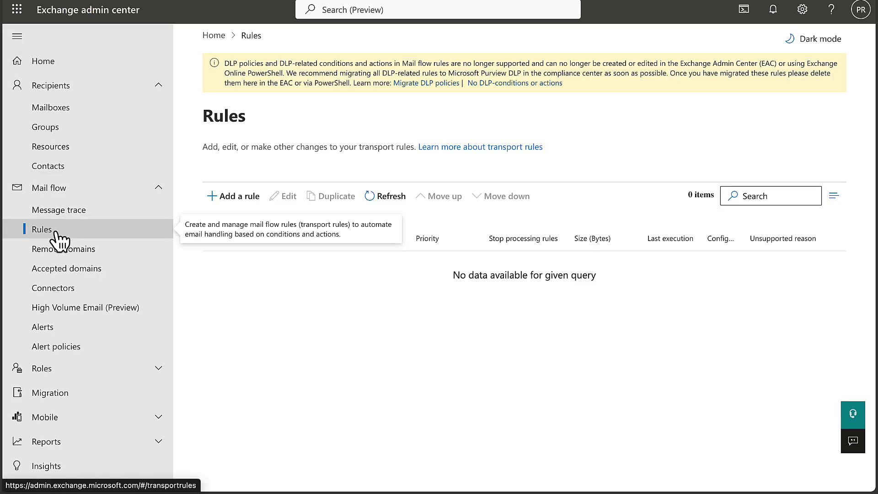
Start an Office 365 Message Encryption rule named 'Apply Purview Message Encryption'
click(240, 201)
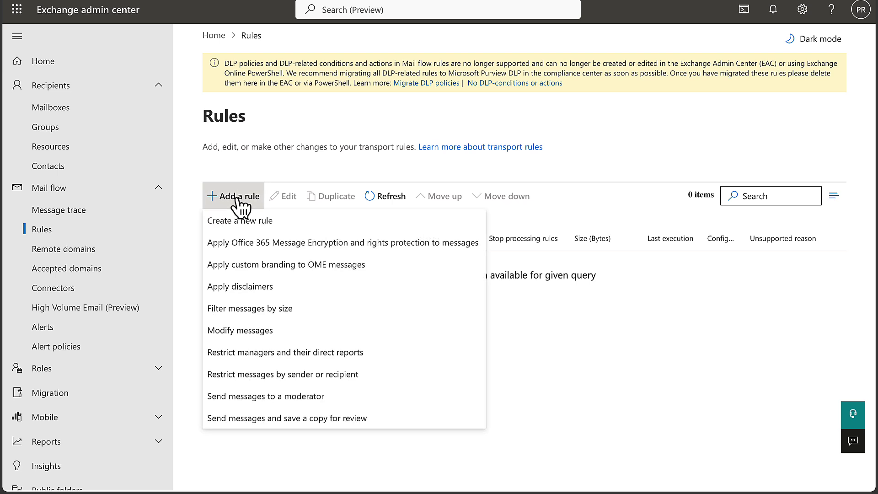
click(258, 244)
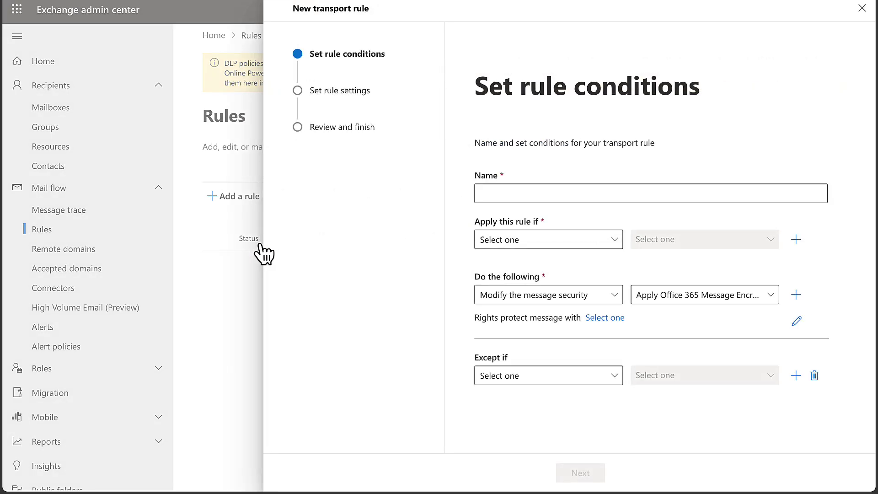
click(506, 193)
text(Apply Purview Message Encryption)
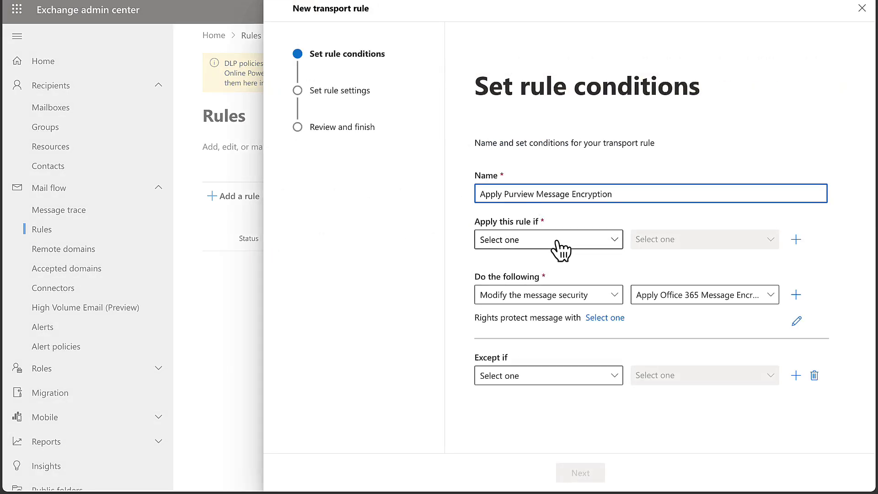
Add a condition requiring the sender to be located inside the organization
click(618, 248)
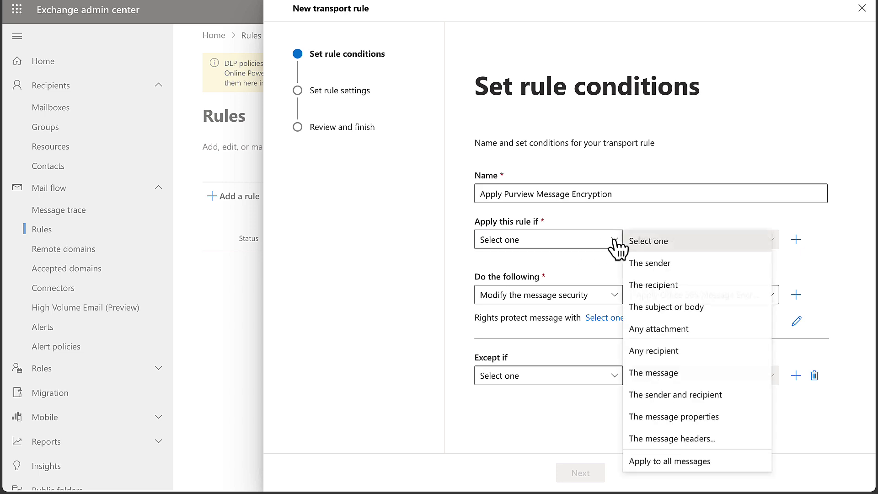
click(668, 266)
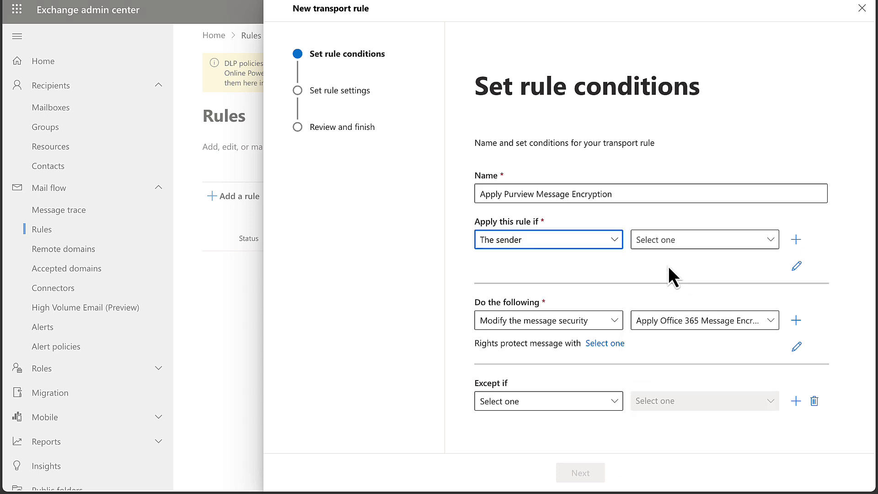
click(750, 243)
click(672, 280)
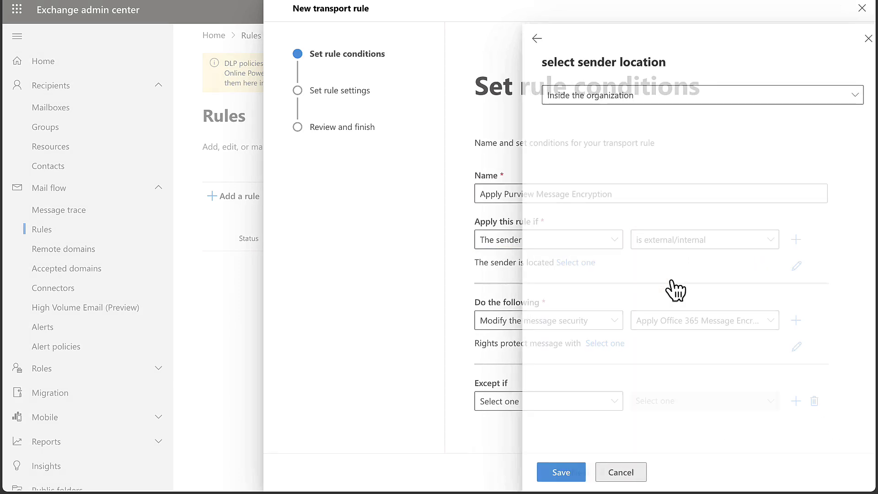
click(604, 97)
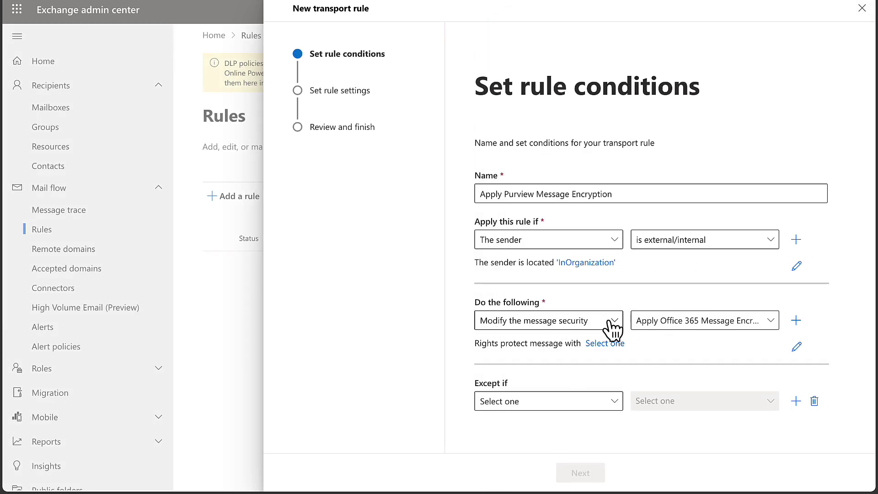
scroll(595, 329, down, 1)
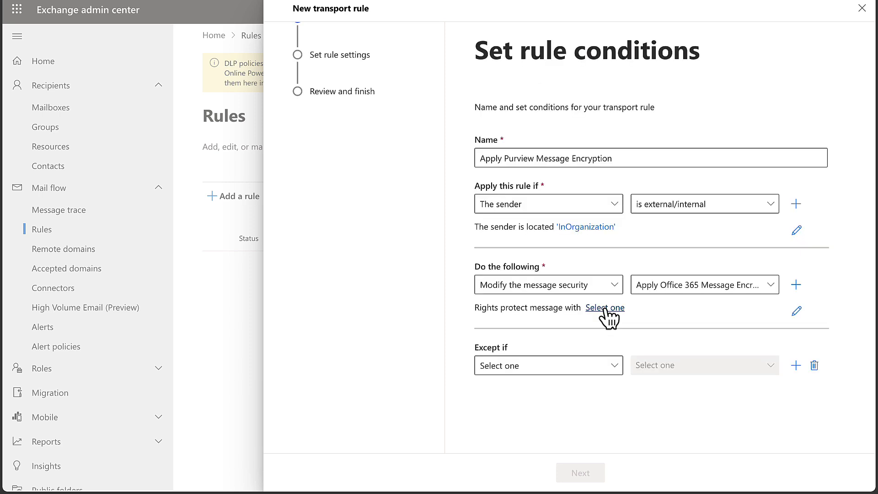
Apply the Encrypt RMS template and advance through settings to the review page
click(605, 313)
click(675, 96)
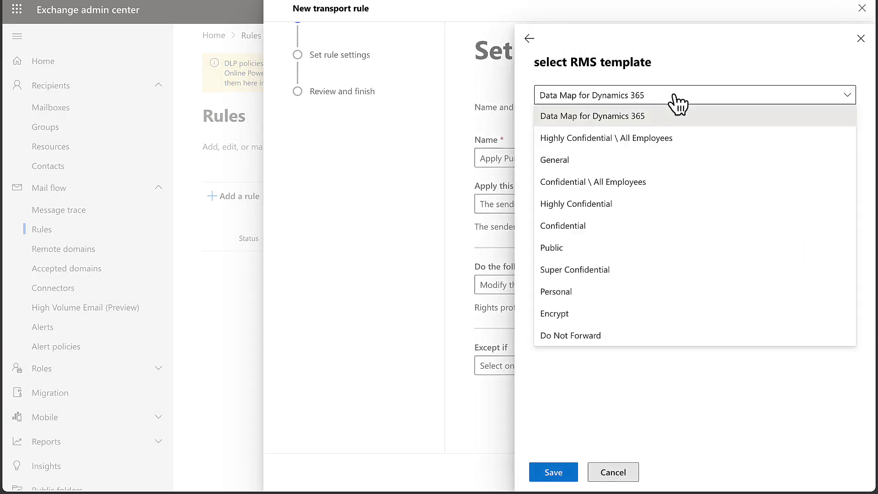
click(568, 315)
click(556, 474)
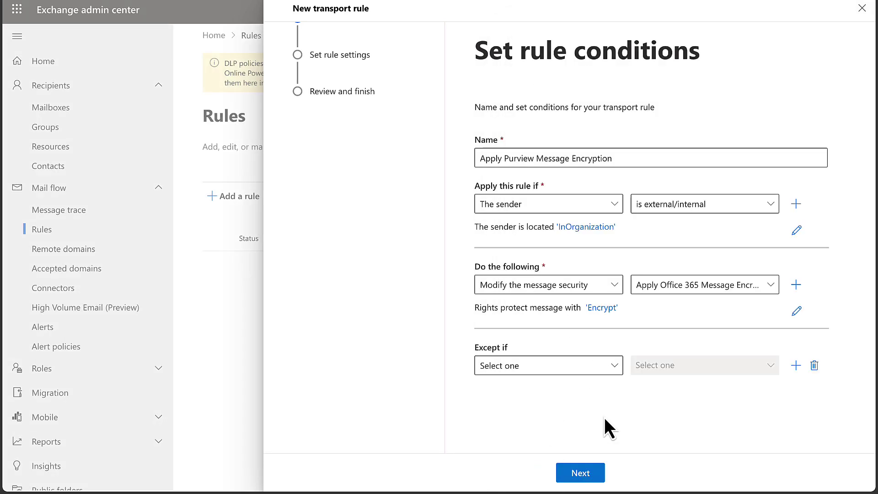
click(585, 475)
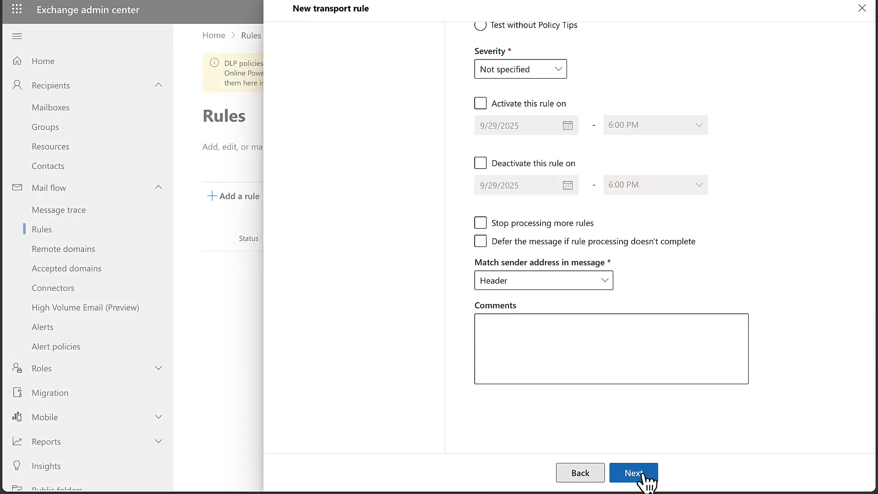
click(638, 473)
scroll(679, 309, up, 3)
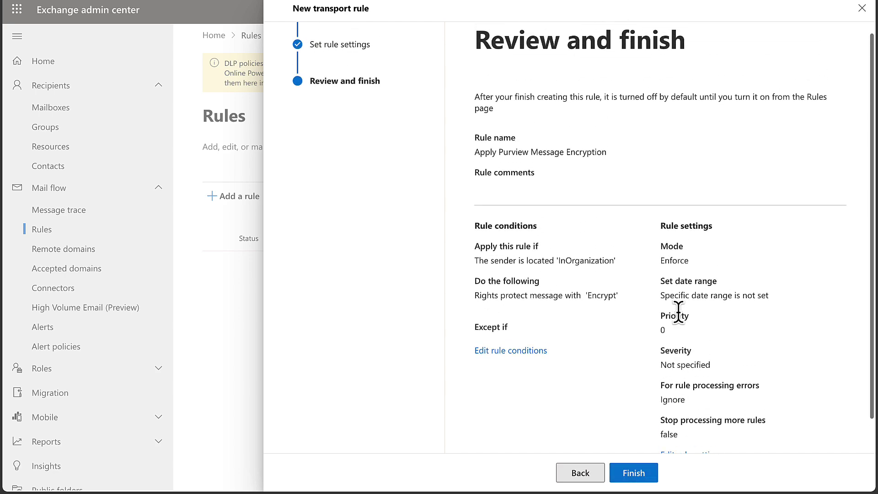
scroll(678, 311, down, 3)
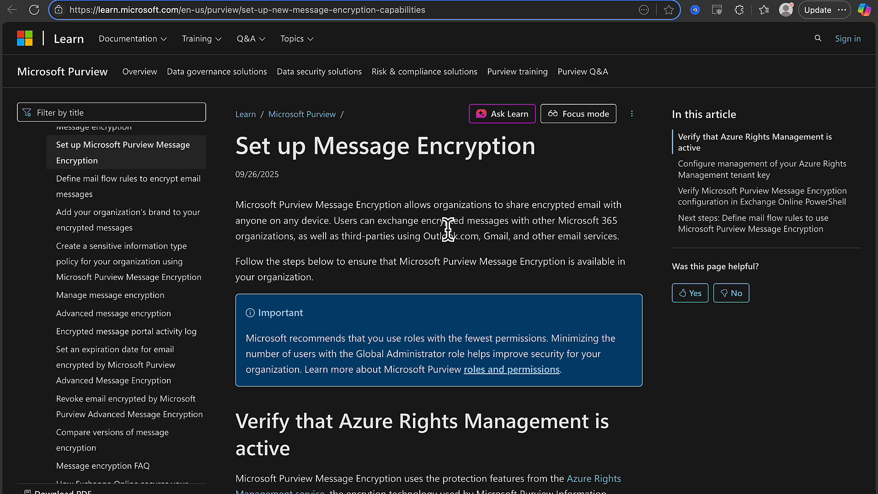
Read the setup article down to step 4 and open the AIPService module link
scroll(572, 298, down, 5)
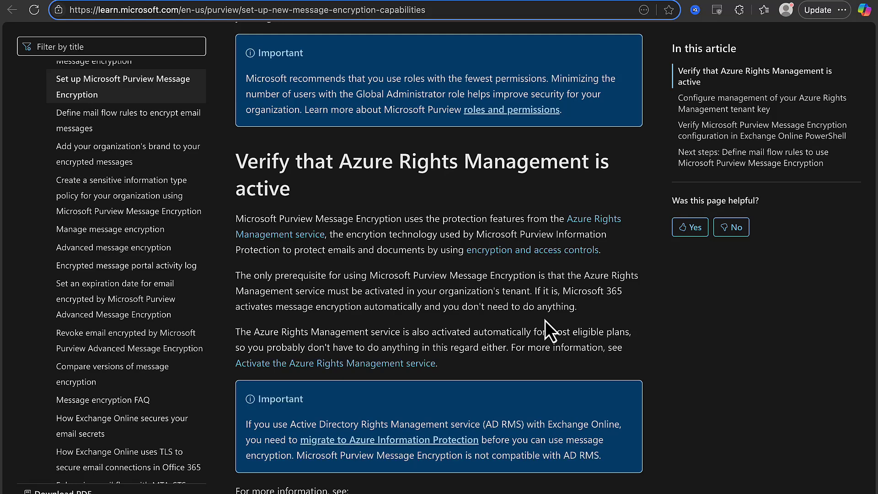
scroll(545, 321, down, 1)
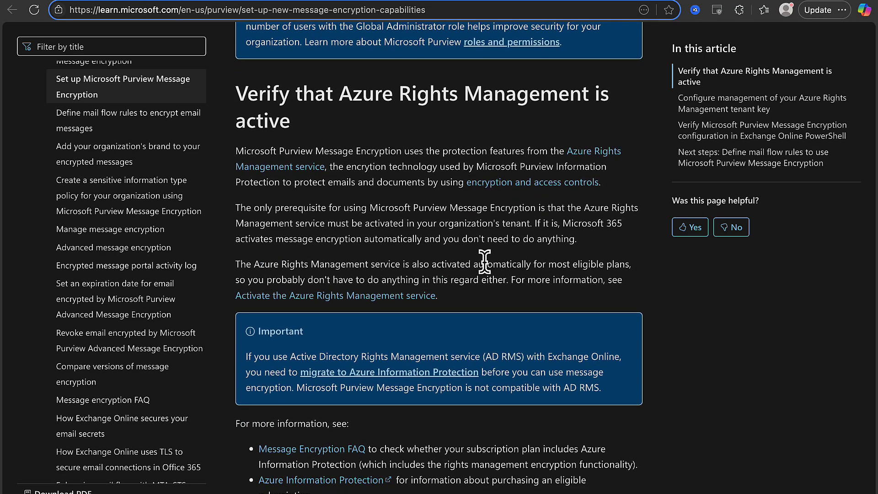
scroll(485, 264, down, 2)
scroll(513, 361, down, 3)
scroll(510, 357, down, 1)
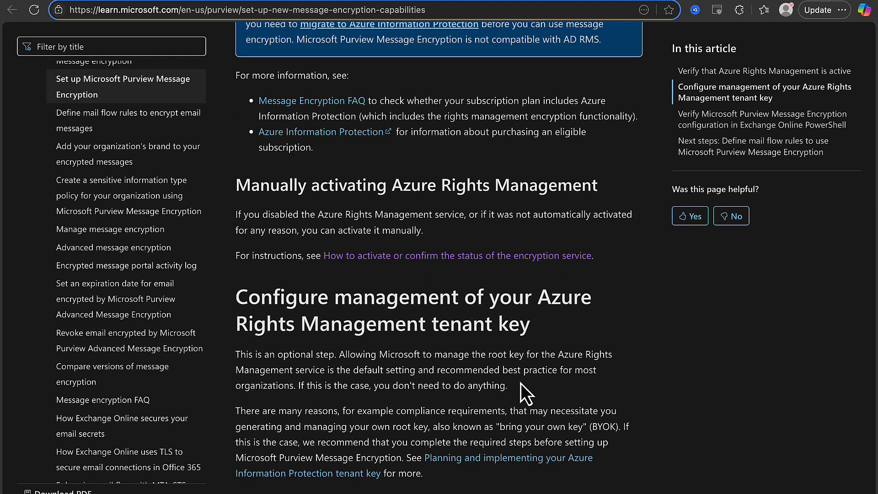
scroll(522, 384, down, 2)
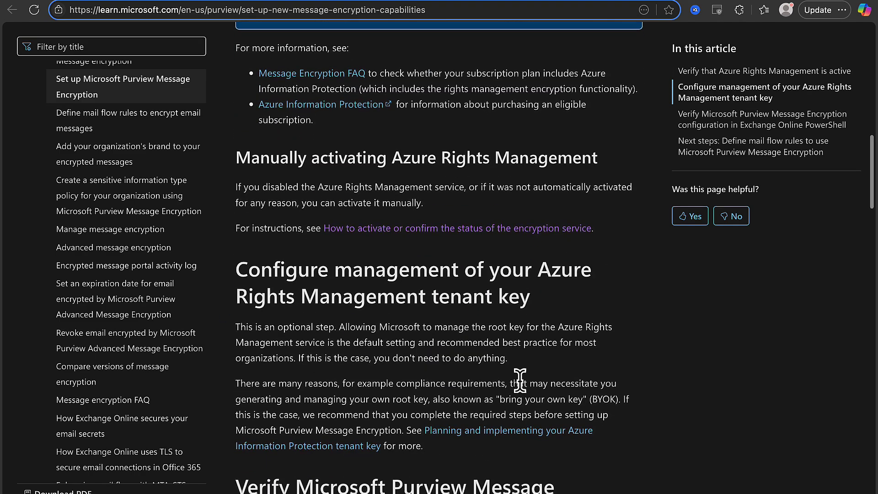
scroll(614, 433, down, 3)
scroll(614, 434, down, 4)
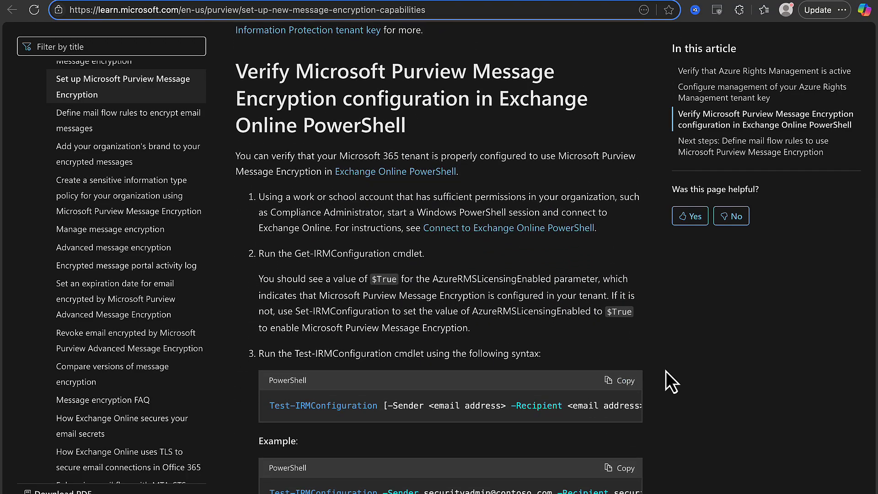
scroll(666, 371, down, 1)
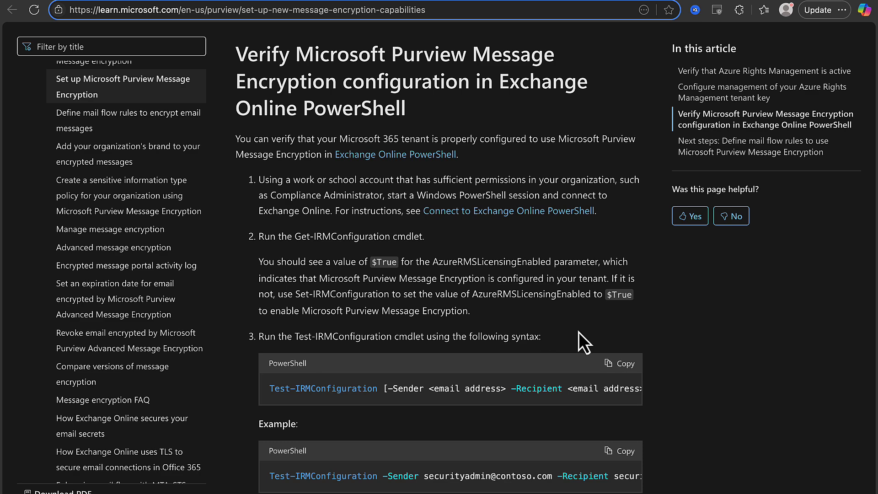
scroll(579, 332, down, 2)
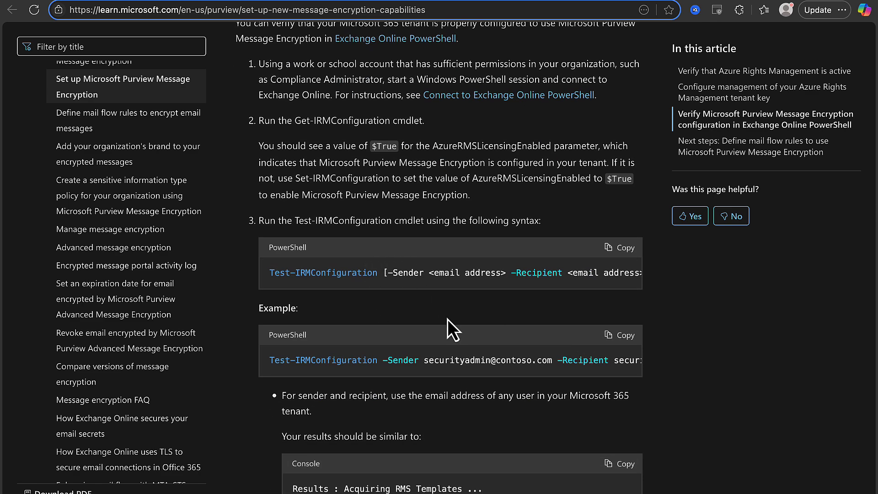
scroll(503, 360, right, 2)
scroll(503, 361, right, 2)
scroll(689, 405, down, 3)
scroll(689, 406, down, 1)
scroll(664, 376, down, 4)
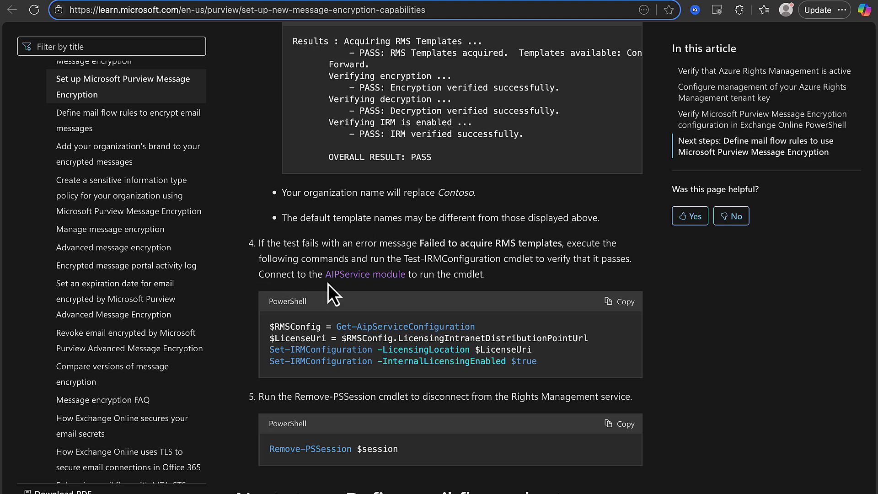
click(381, 277)
Scroll further down the encryption setup article, then back up toward its top
scroll(683, 420, down, 1)
scroll(677, 408, down, 8)
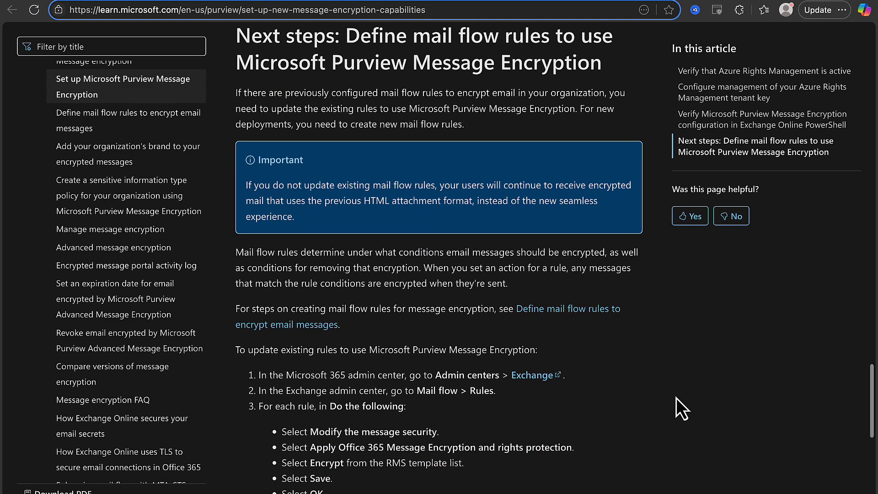
scroll(676, 398, down, 2)
scroll(676, 398, down, 2)
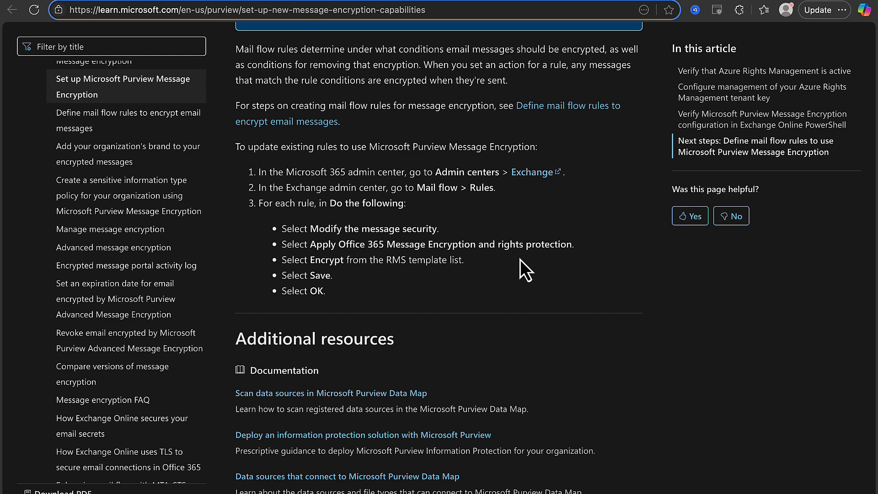
scroll(457, 289, down, 1)
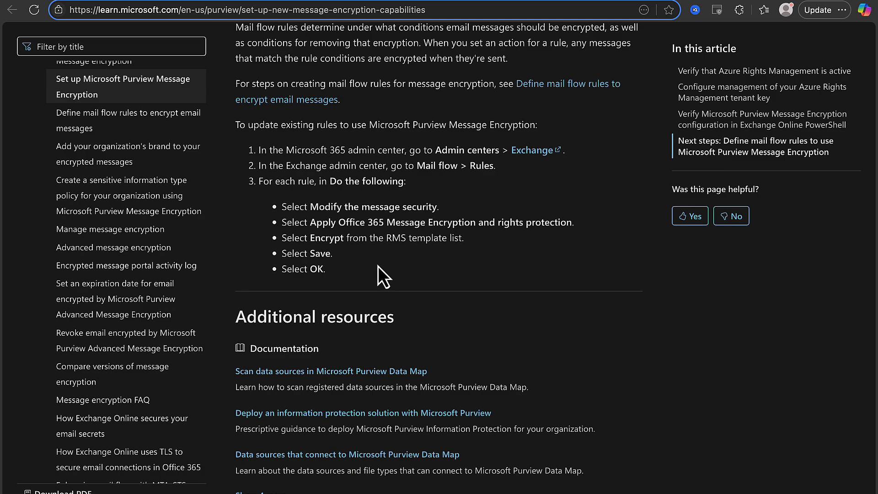
scroll(379, 267, down, 3)
scroll(378, 266, up, 10)
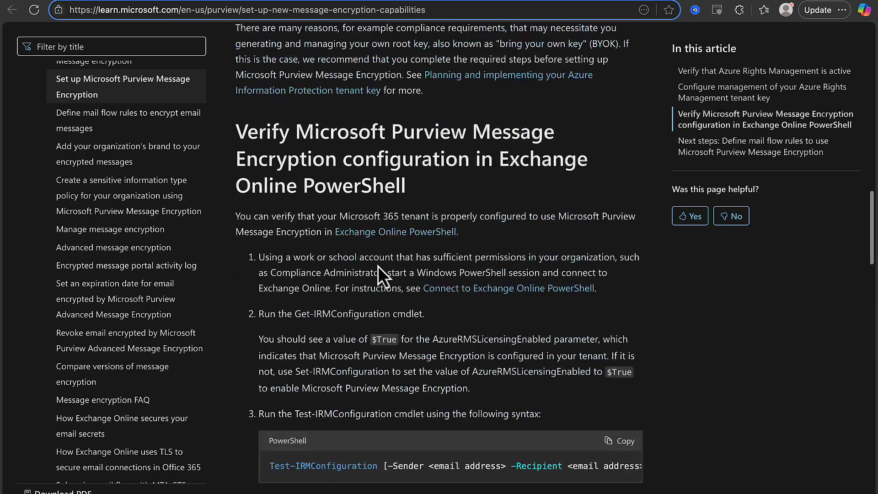
scroll(379, 266, up, 15)
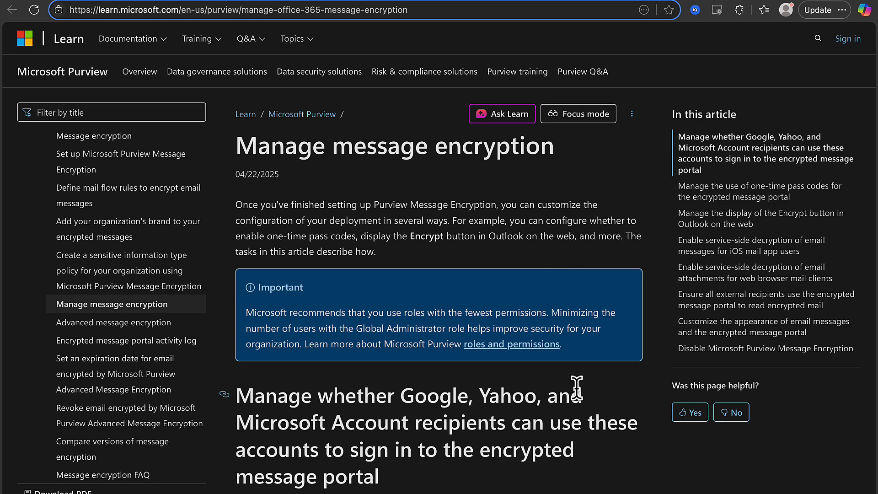
Read through the social ID, pass code, Encrypt button and service-side decryption sections
scroll(577, 388, down, 6)
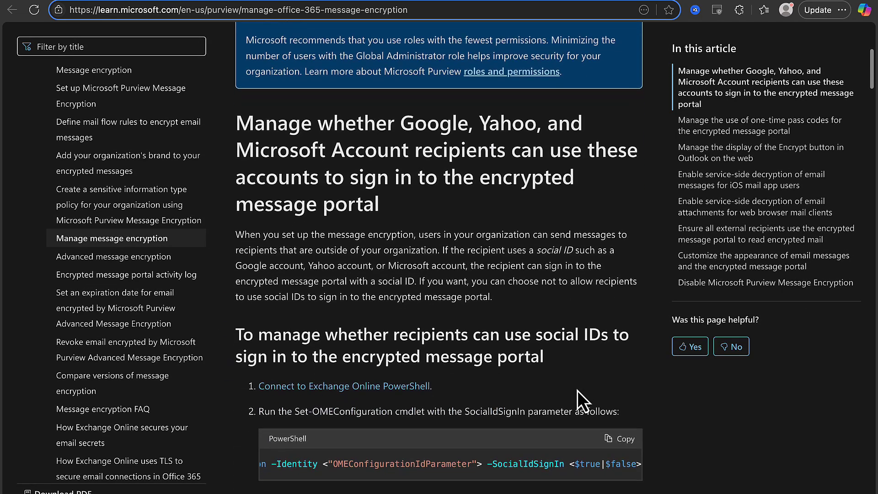
scroll(577, 388, down, 1)
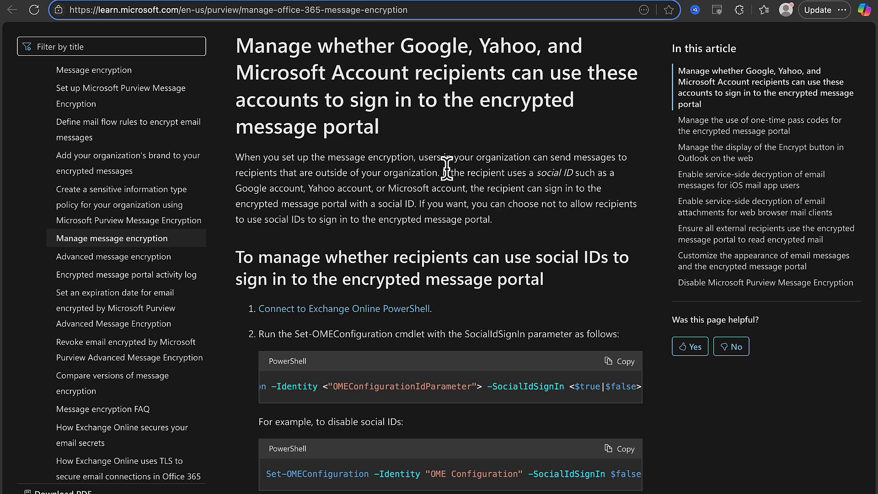
scroll(447, 185, down, 4)
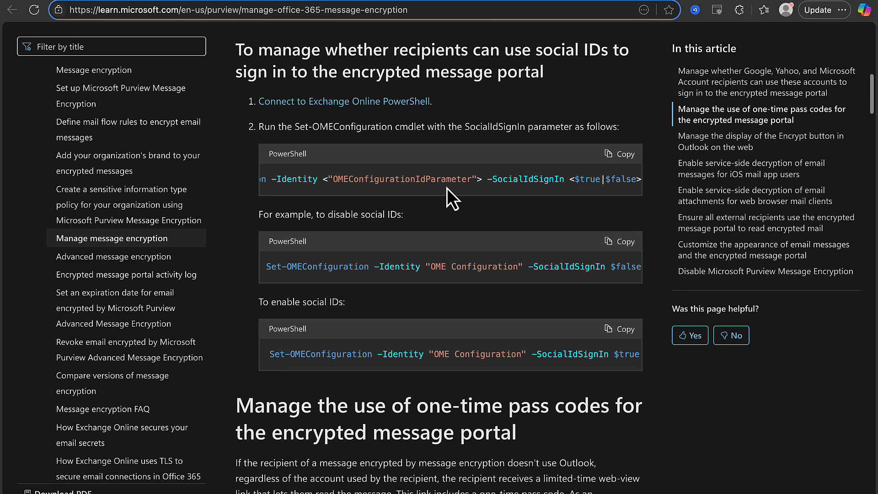
scroll(393, 178, left, 3)
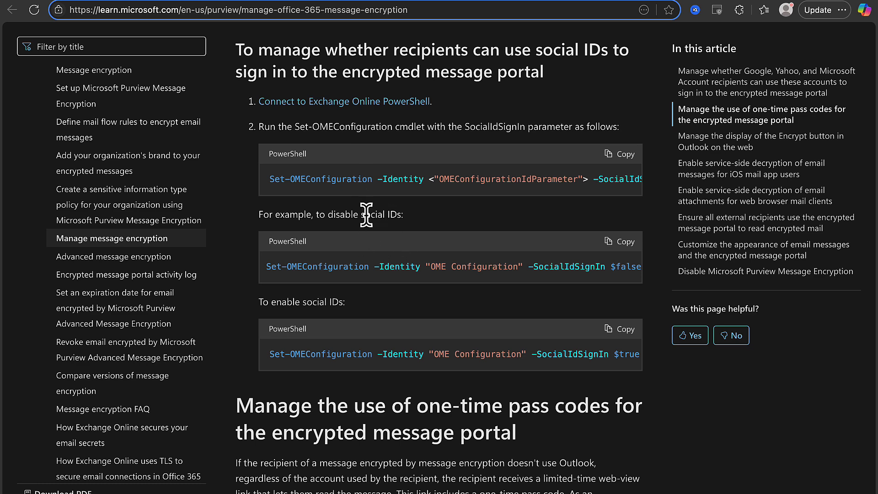
scroll(437, 239, down, 1)
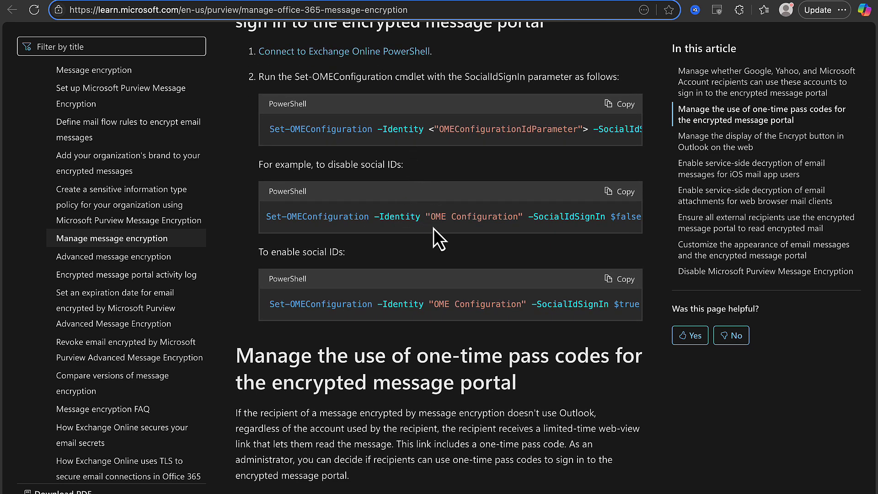
scroll(434, 228, down, 1)
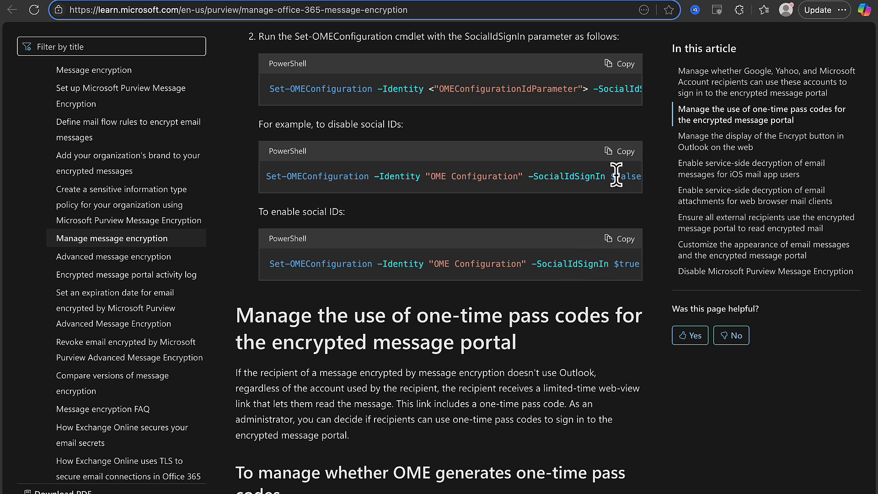
scroll(587, 327, down, 5)
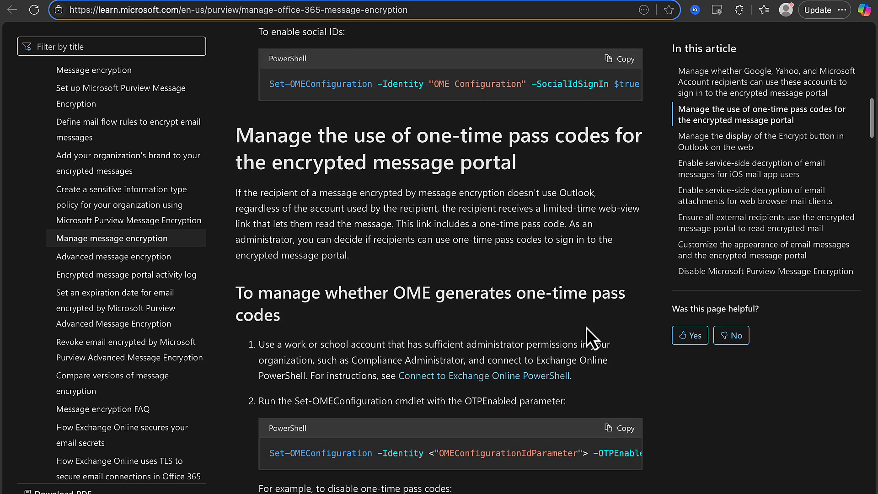
scroll(587, 327, down, 1)
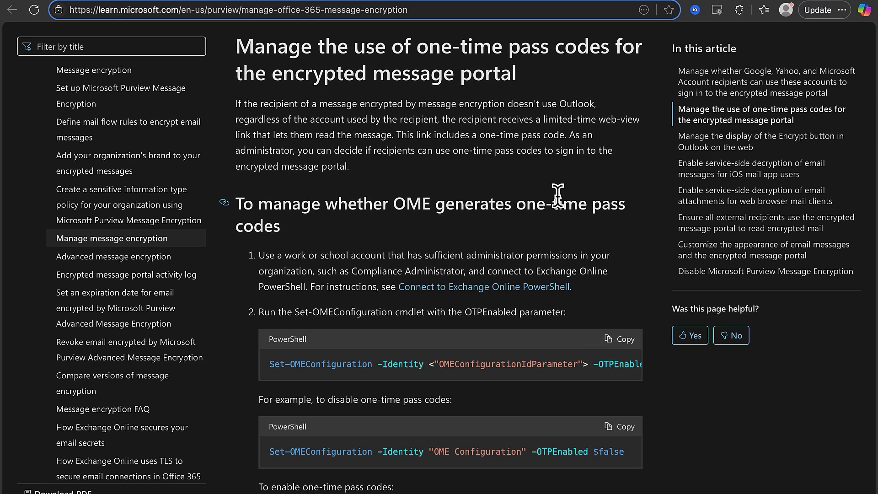
scroll(487, 284, down, 1)
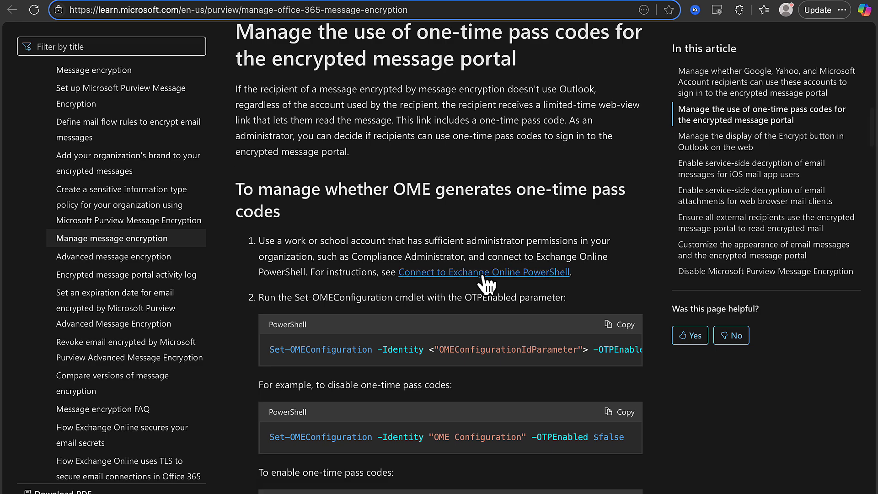
scroll(484, 276, down, 7)
scroll(483, 275, down, 3)
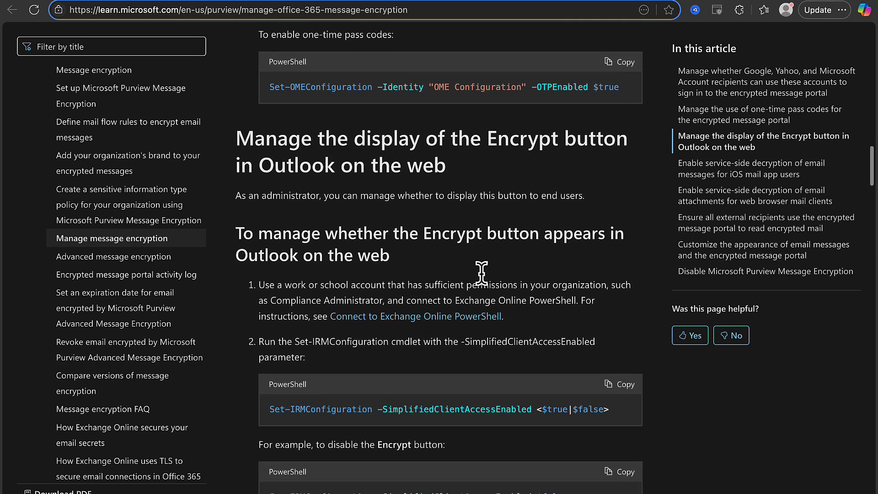
scroll(482, 275, down, 2)
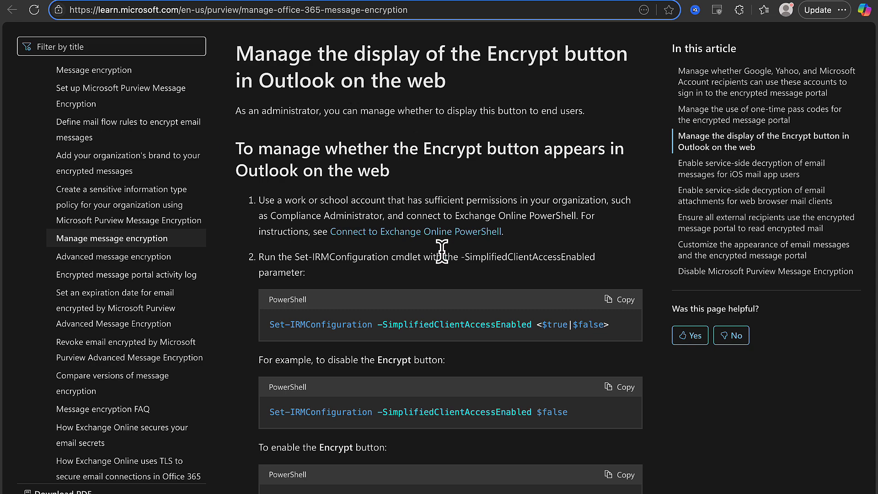
scroll(470, 266, down, 3)
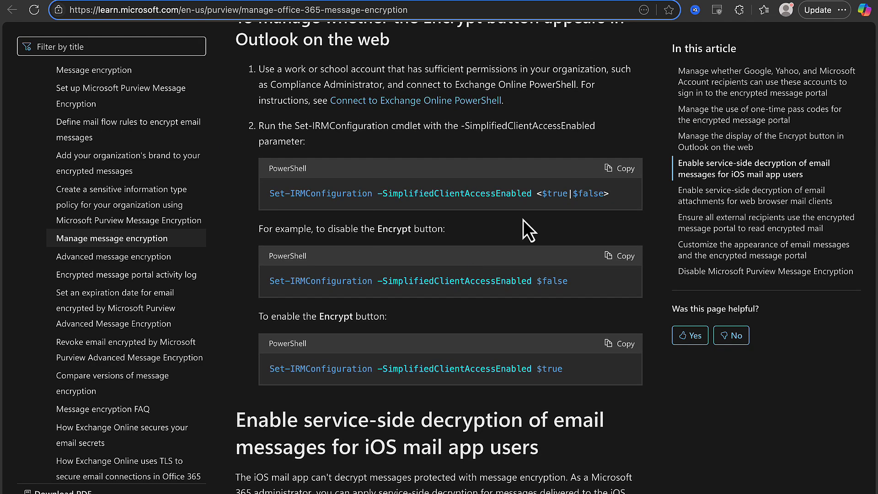
scroll(523, 221, down, 7)
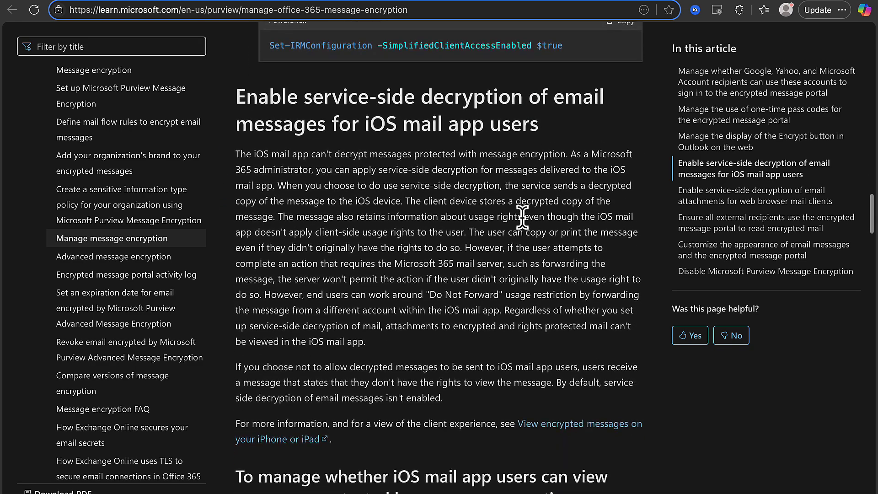
scroll(522, 217, down, 1)
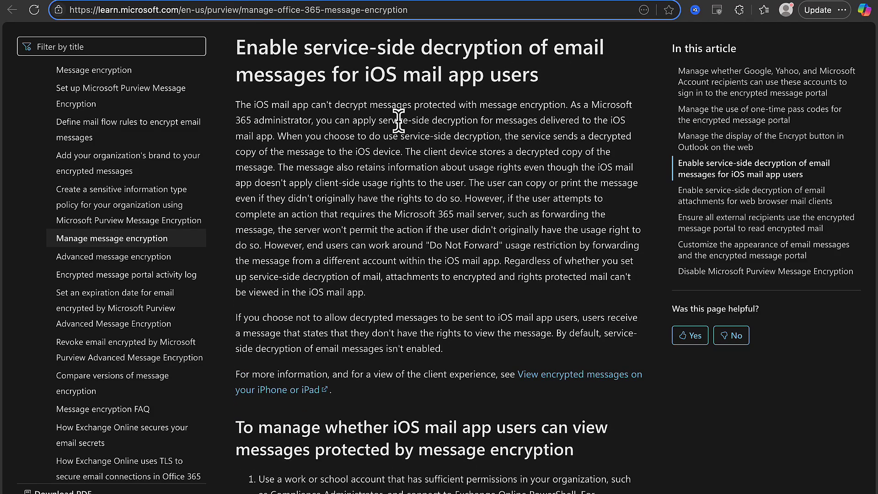
scroll(476, 200, down, 5)
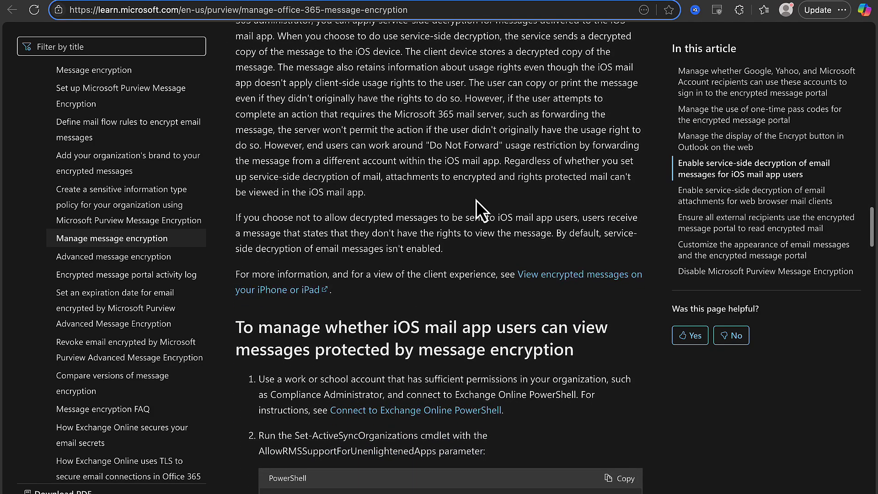
scroll(476, 200, down, 6)
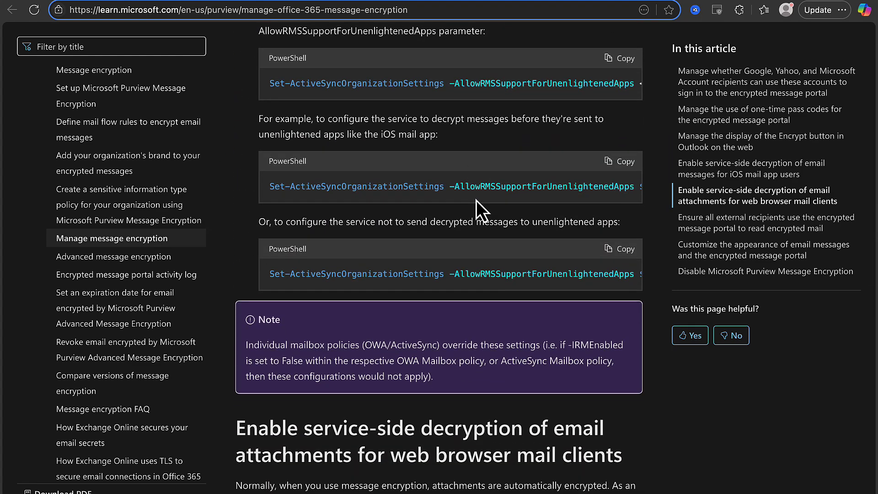
scroll(480, 250, down, 6)
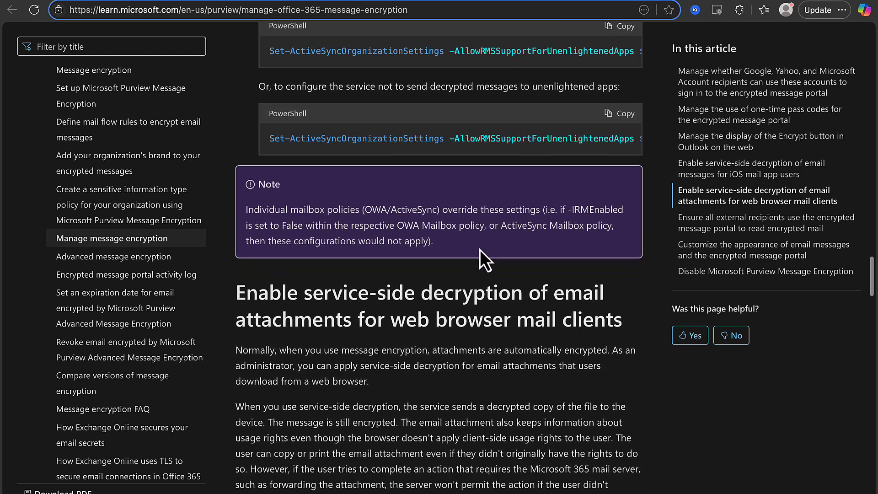
scroll(479, 250, down, 1)
scroll(479, 249, down, 11)
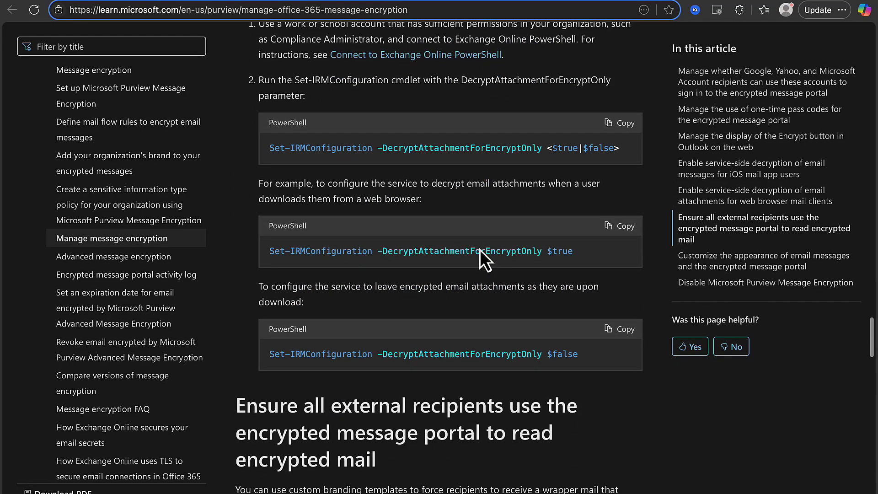
scroll(480, 250, down, 5)
Read through the Disable Purview Message Encryption steps down to Additional resources and the footer
scroll(480, 247, down, 2)
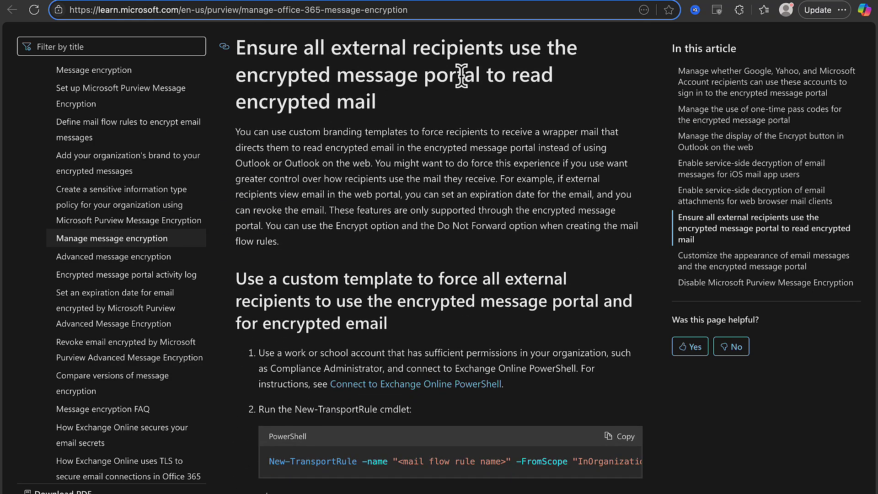
scroll(469, 348, down, 4)
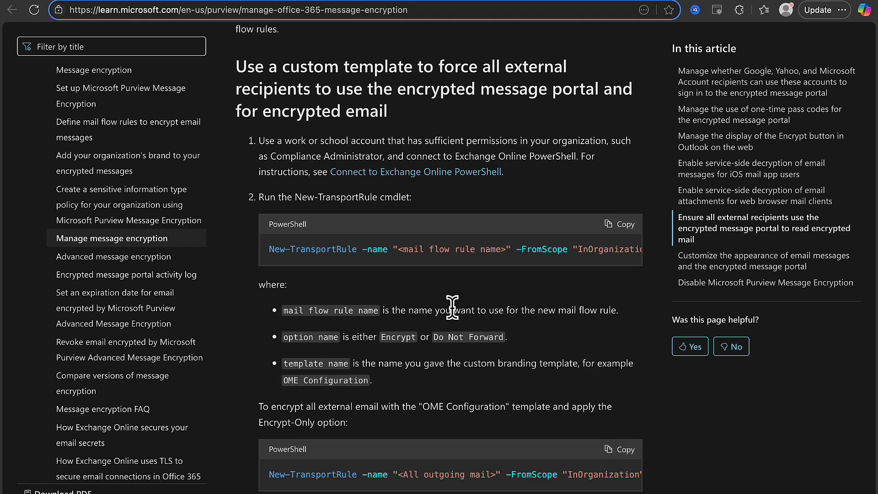
scroll(454, 311, down, 1)
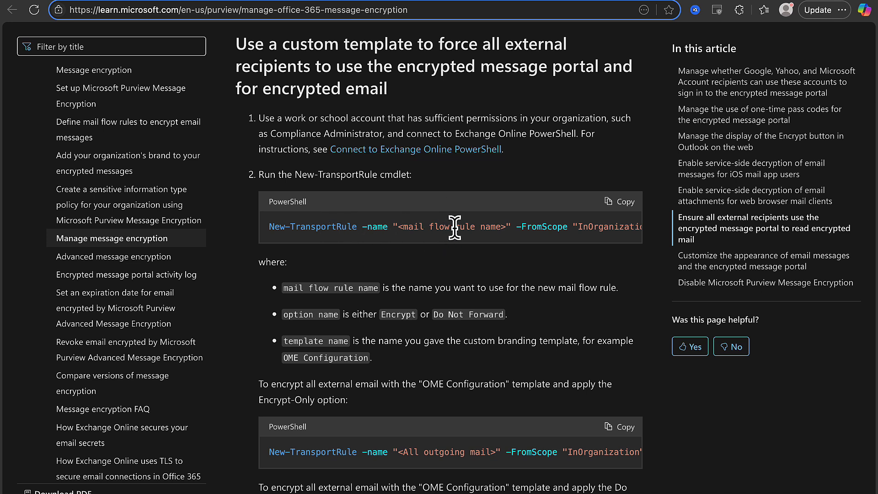
scroll(455, 227, right, 3)
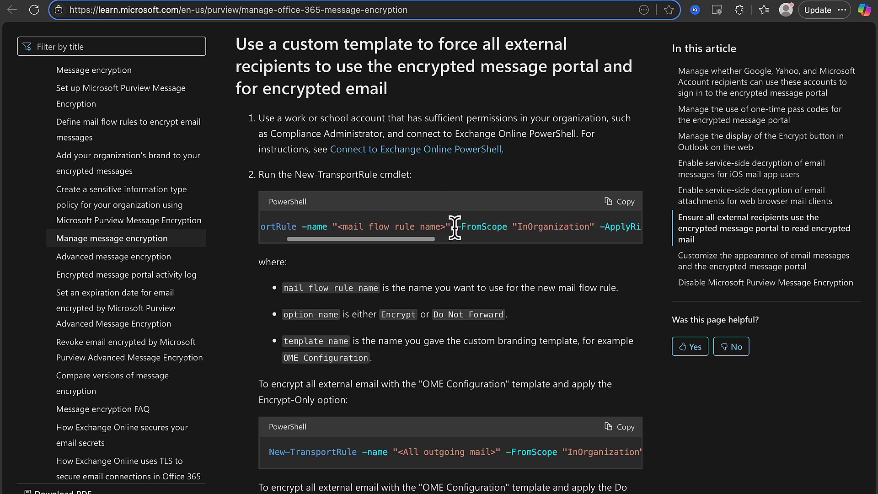
scroll(455, 228, right, 6)
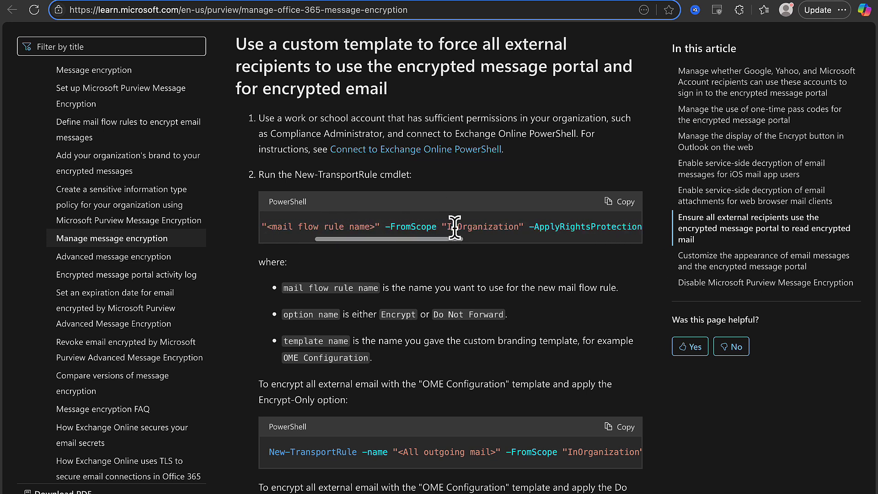
scroll(455, 227, right, 3)
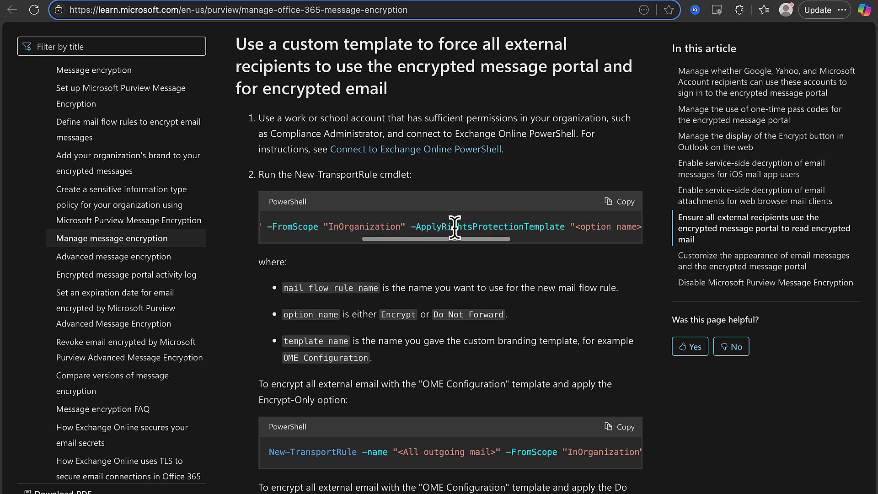
scroll(489, 226, right, 6)
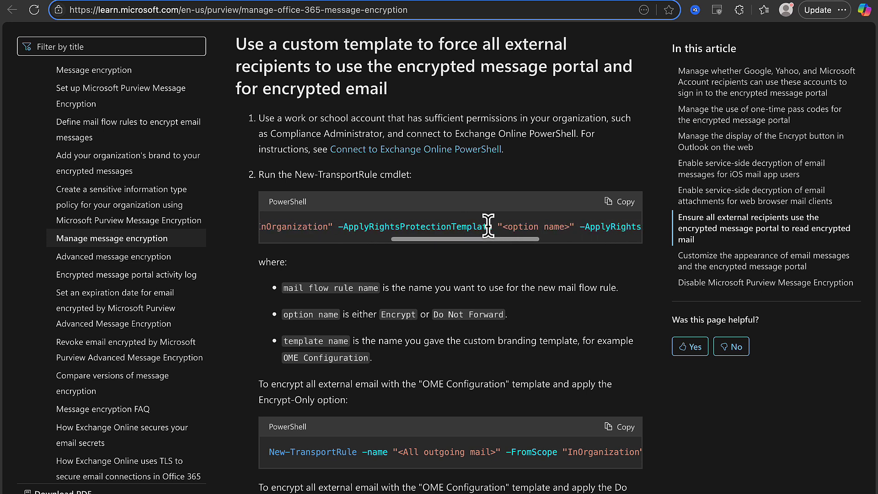
scroll(488, 225, right, 4)
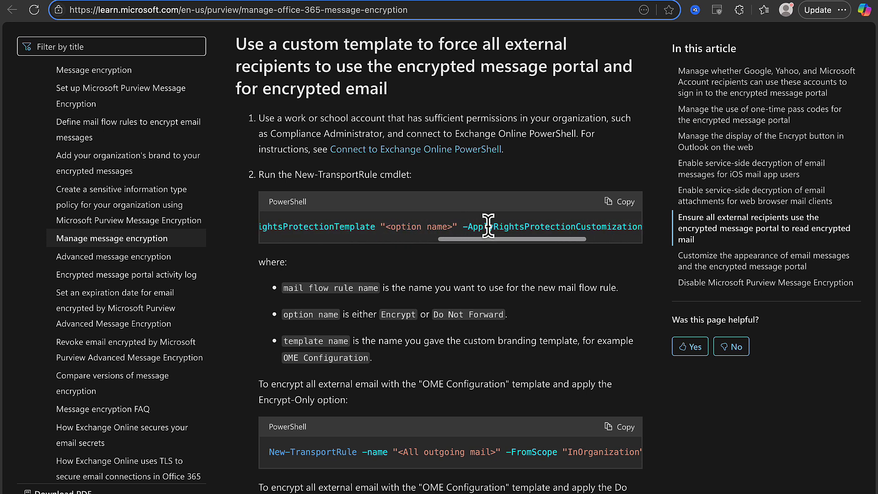
scroll(488, 226, right, 5)
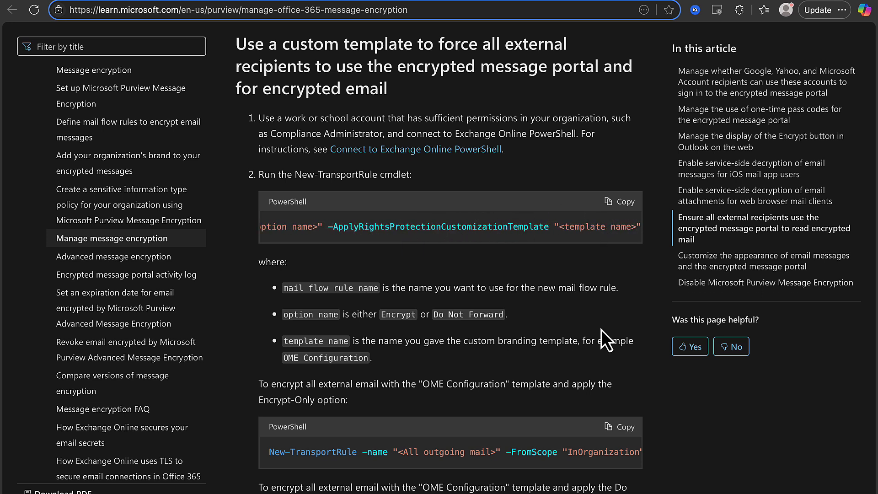
scroll(600, 330, down, 3)
scroll(601, 330, down, 10)
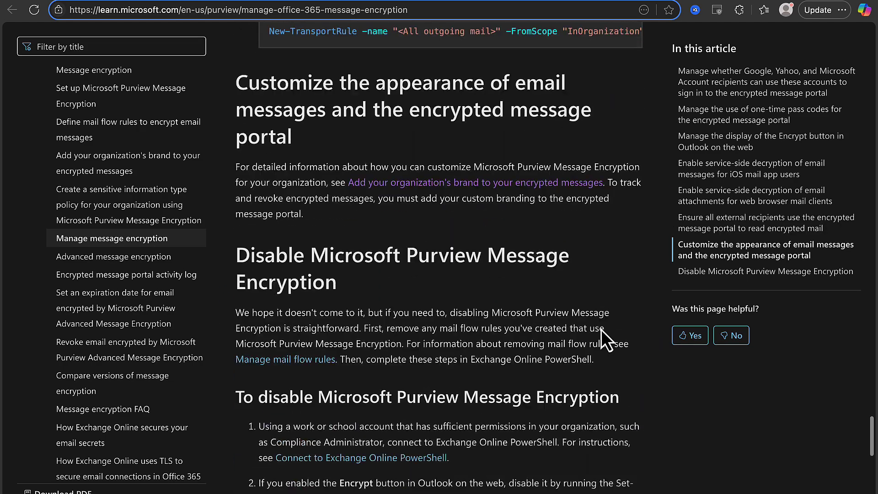
scroll(602, 329, down, 10)
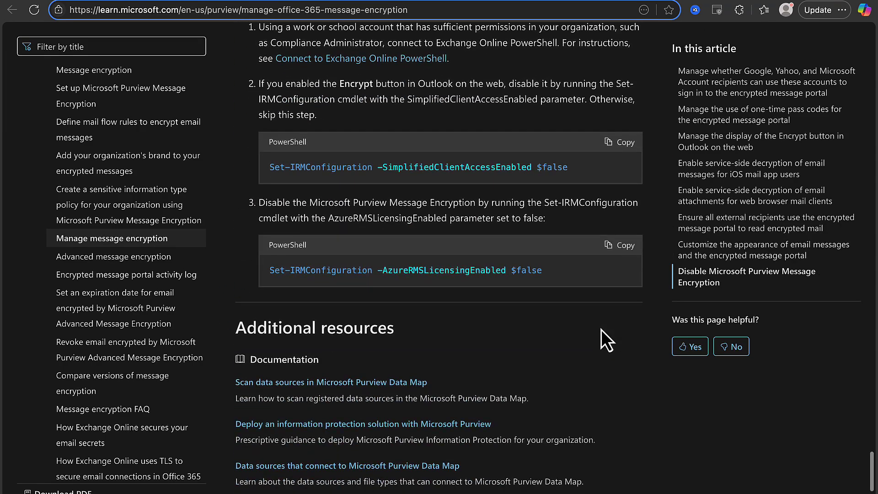
scroll(601, 330, down, 3)
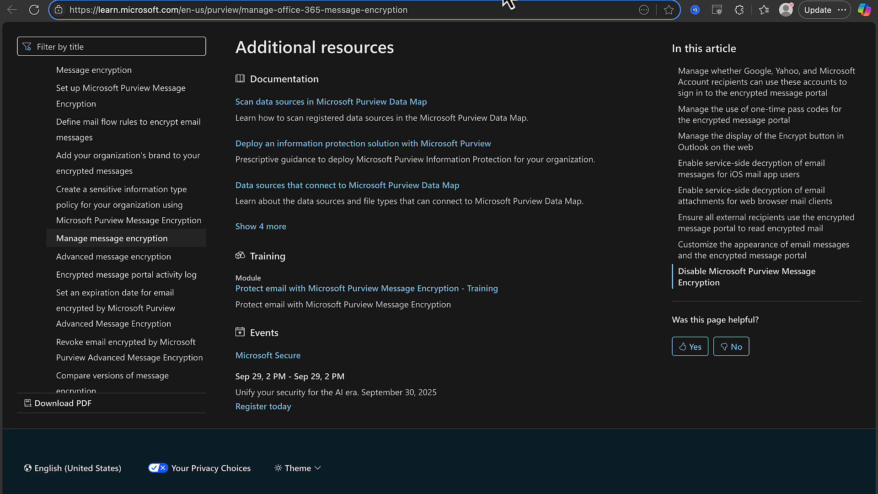
Go forward to the Advanced Message Encryption article and read through its Get started section
key(alt+Right)
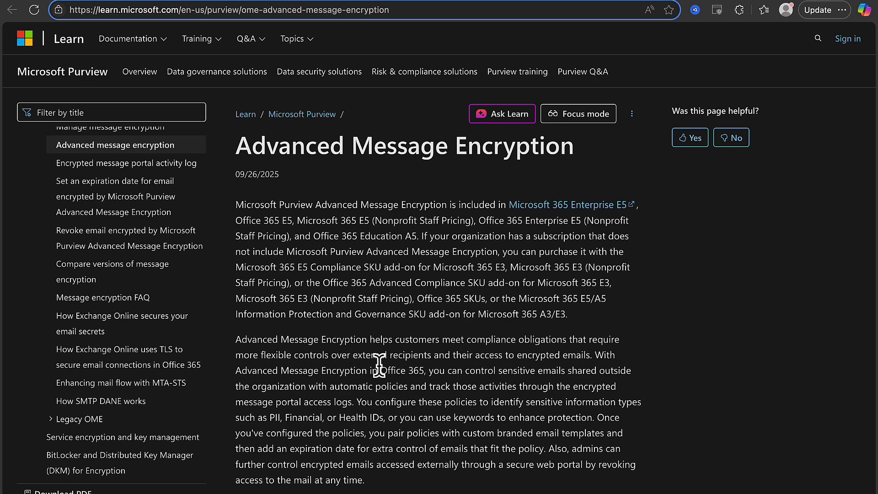
scroll(379, 364, down, 1)
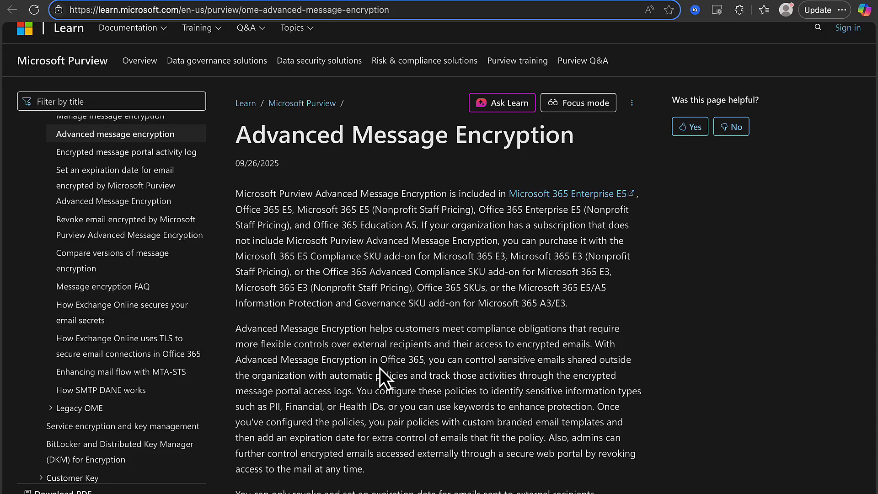
scroll(380, 368, down, 2)
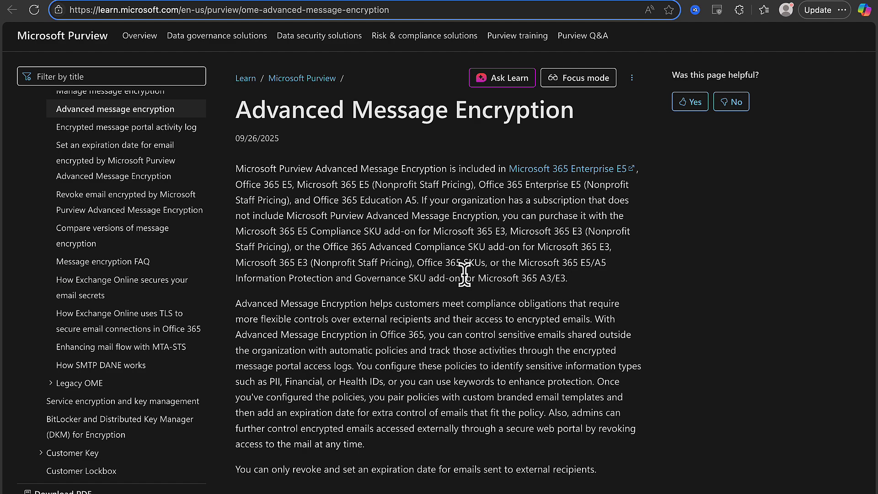
scroll(465, 277, down, 5)
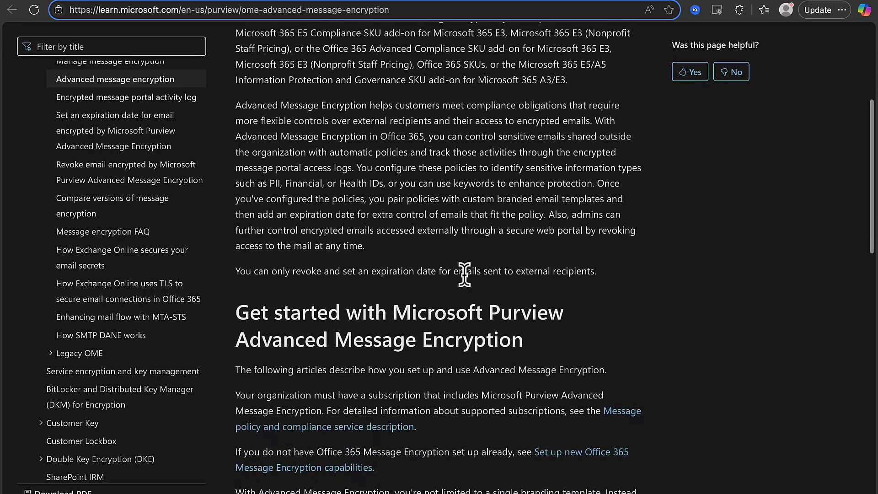
scroll(466, 277, down, 2)
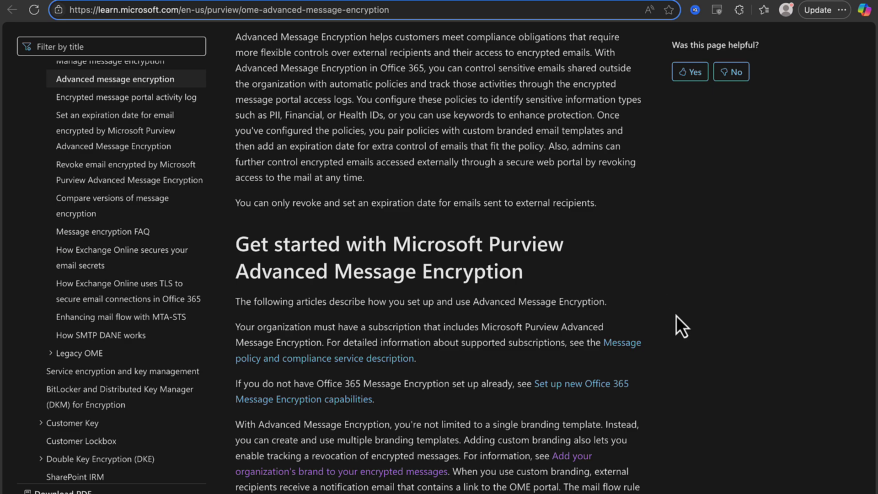
scroll(676, 316, down, 4)
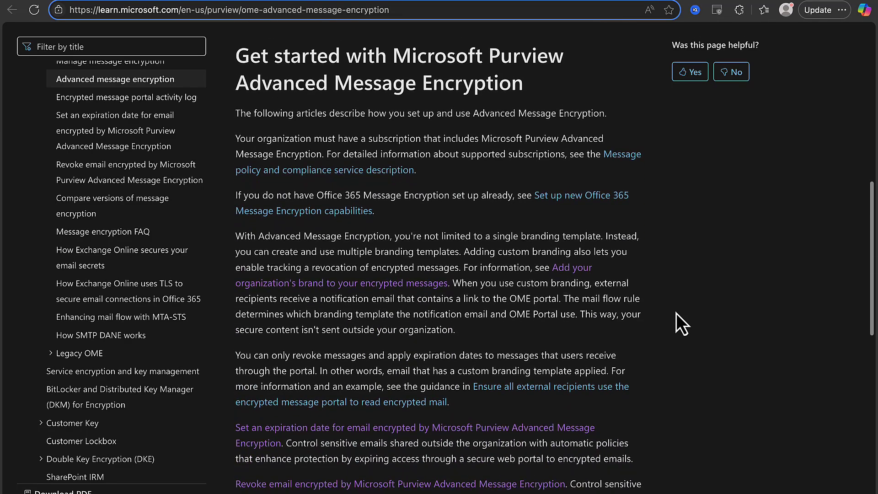
scroll(676, 313, down, 3)
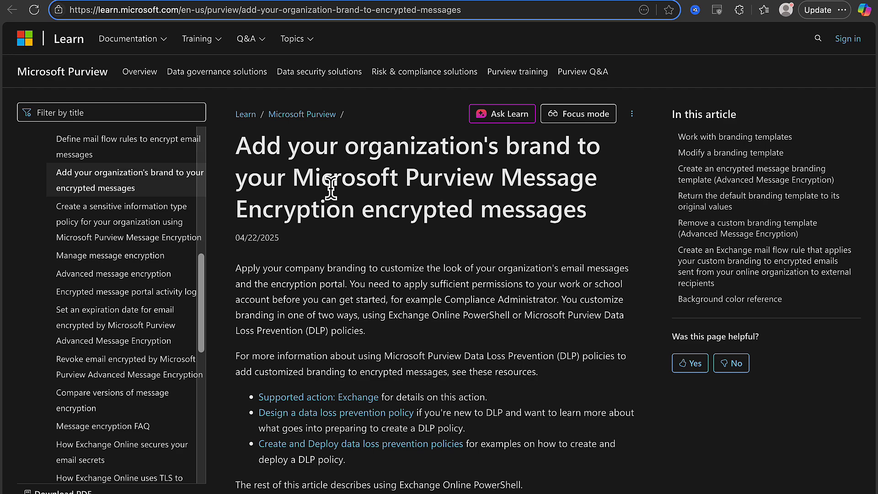
Read down the branding article to the Background color reference table of colour names and hex codes
scroll(449, 251, down, 2)
scroll(403, 235, down, 4)
scroll(403, 238, up, 1)
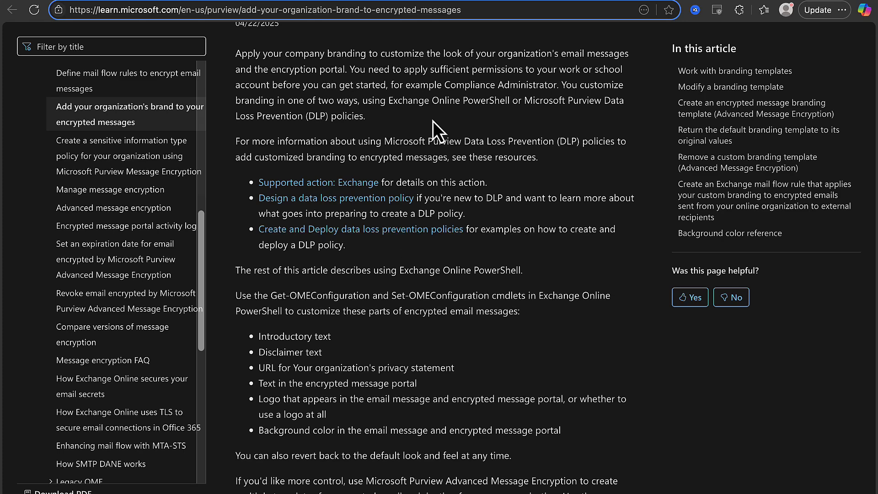
scroll(476, 176, up, 1)
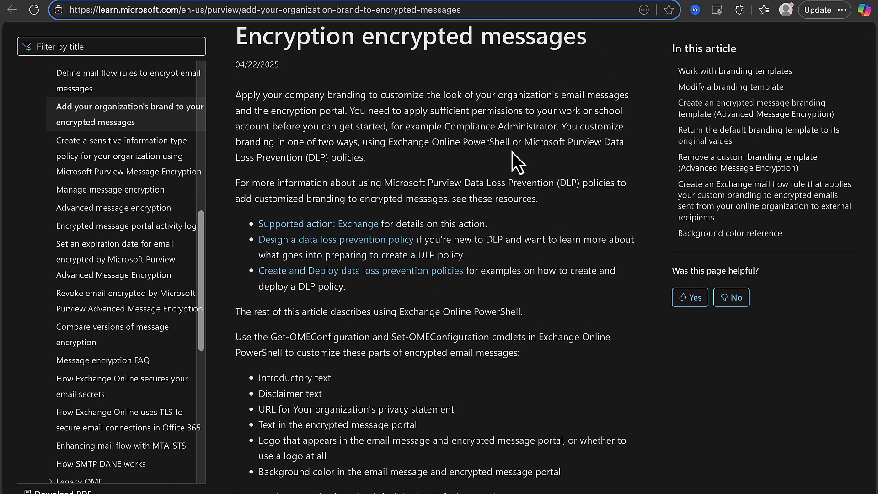
scroll(419, 192, down, 3)
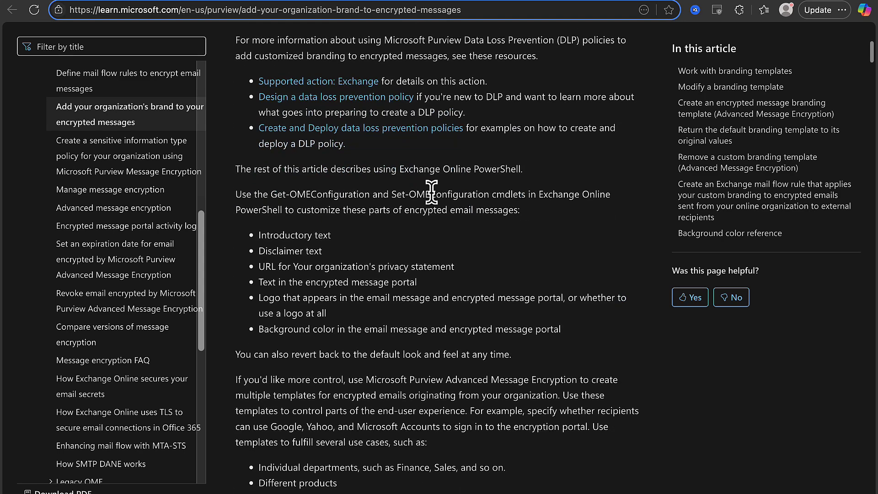
scroll(471, 316, down, 10)
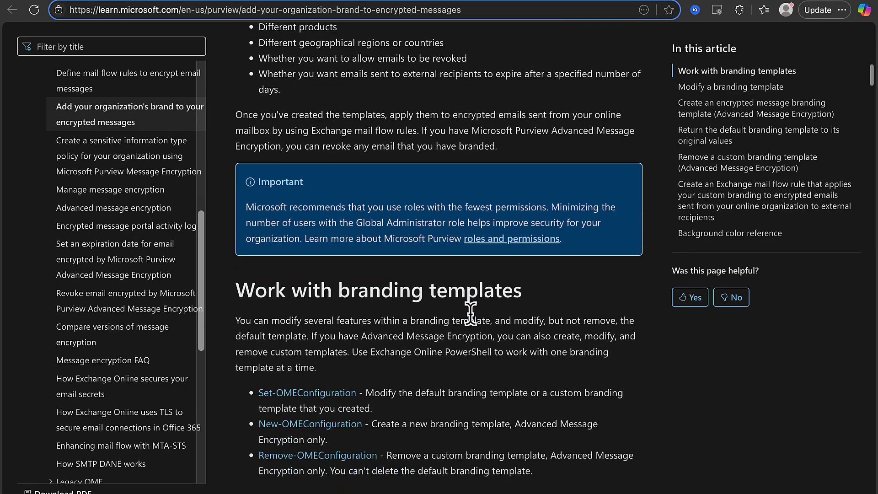
scroll(472, 316, down, 9)
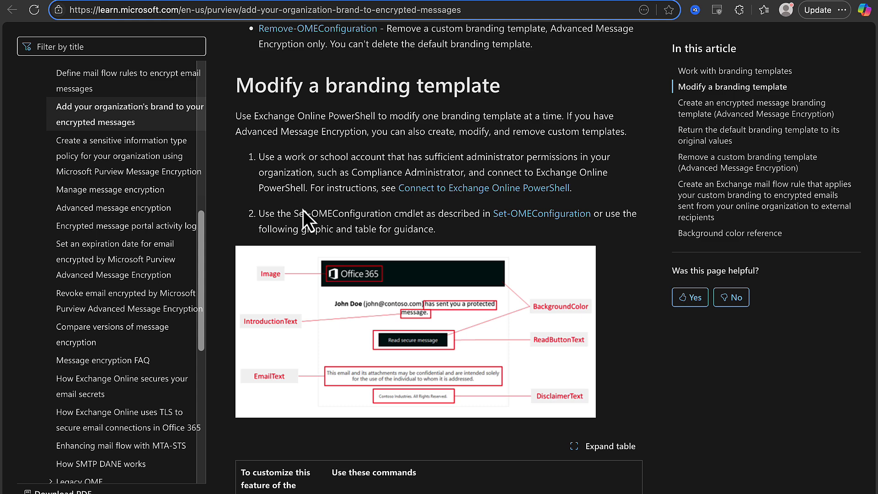
scroll(442, 238, down, 2)
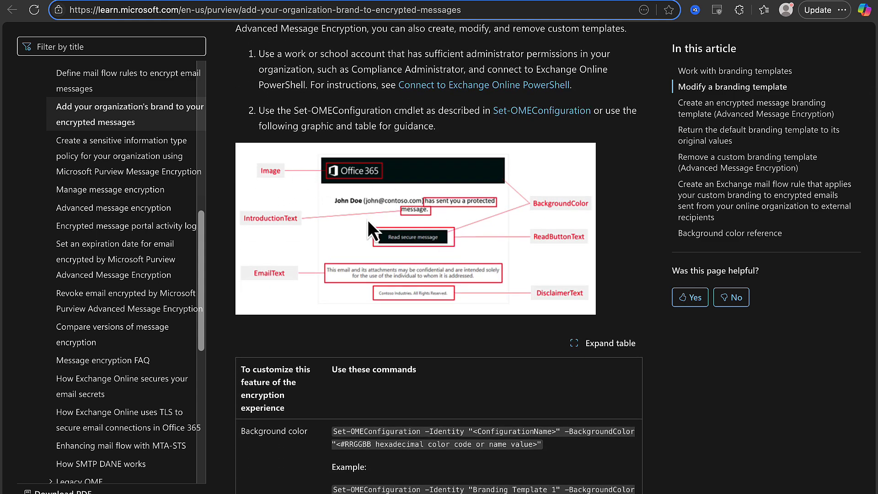
scroll(538, 372, down, 5)
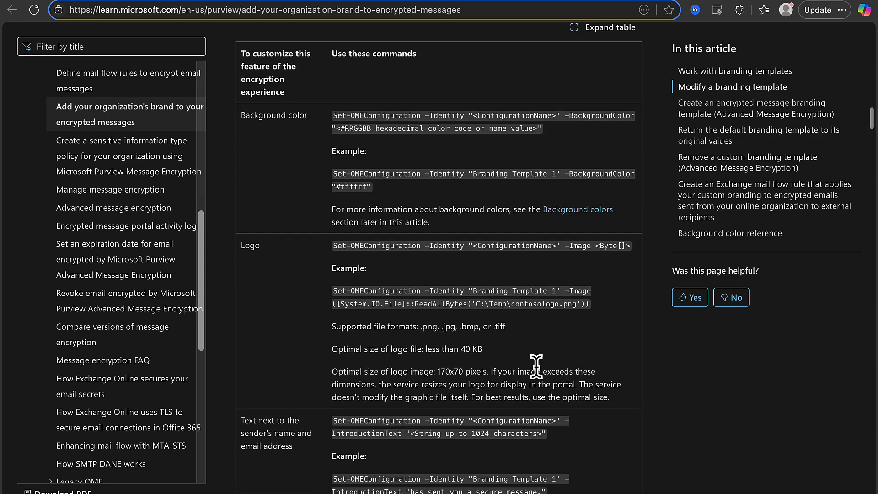
scroll(381, 214, down, 6)
scroll(381, 215, down, 8)
scroll(381, 215, down, 4)
scroll(429, 279, down, 1)
scroll(445, 222, down, 1)
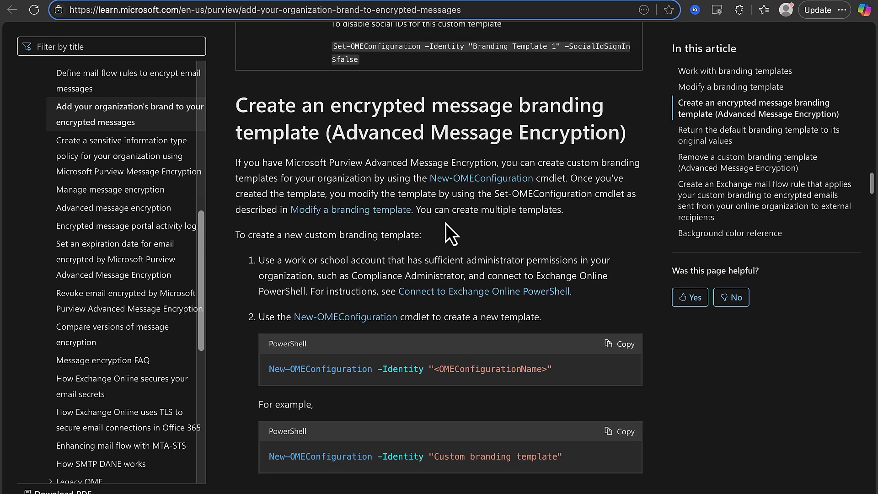
scroll(445, 220, down, 2)
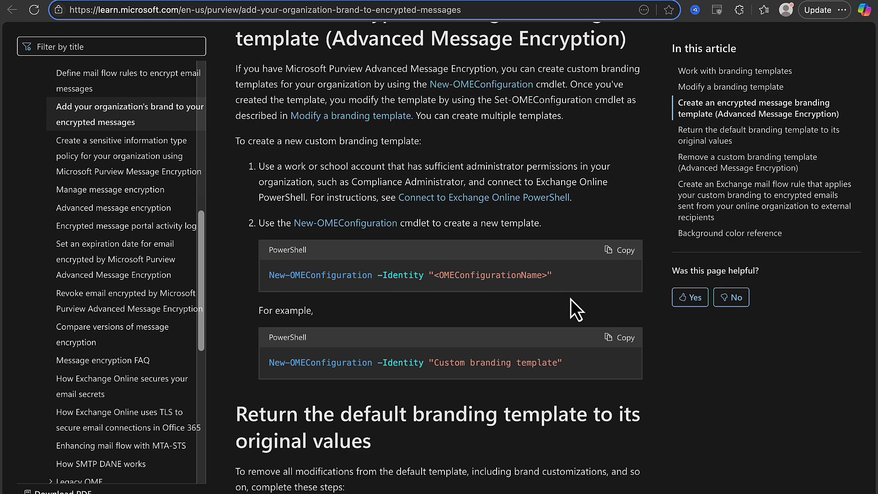
scroll(571, 299, down, 2)
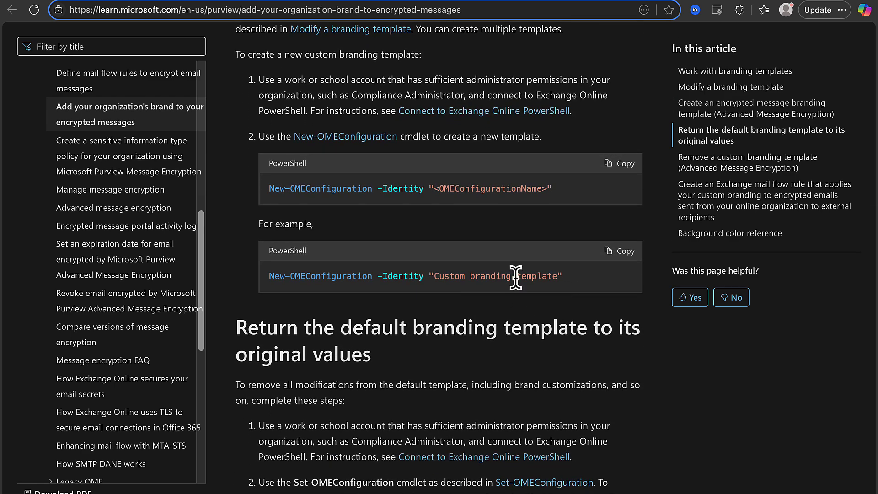
scroll(518, 281, down, 4)
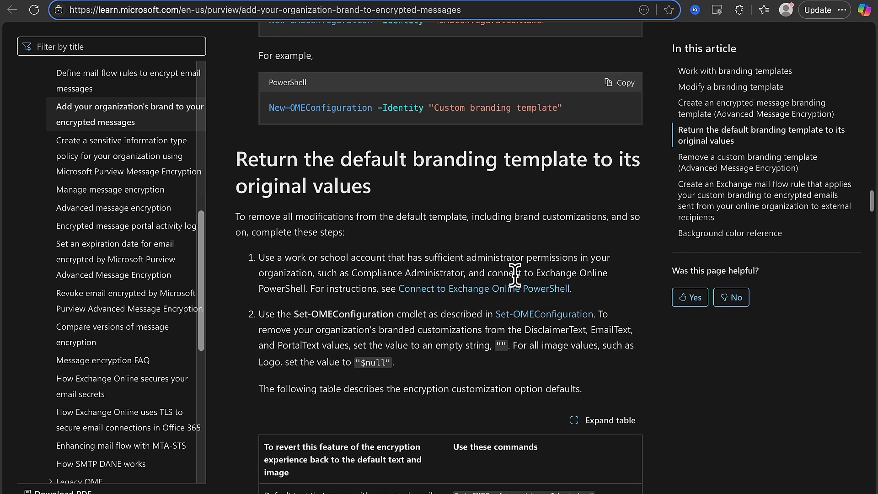
scroll(446, 194, down, 2)
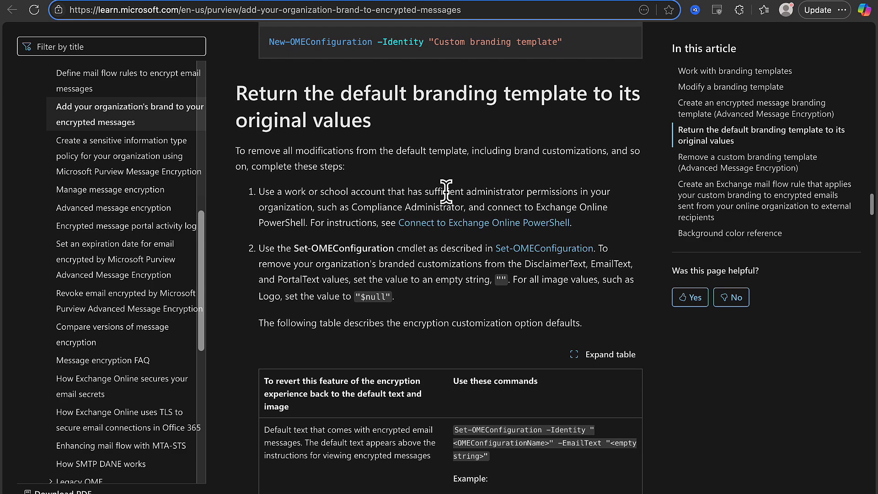
scroll(402, 224, down, 15)
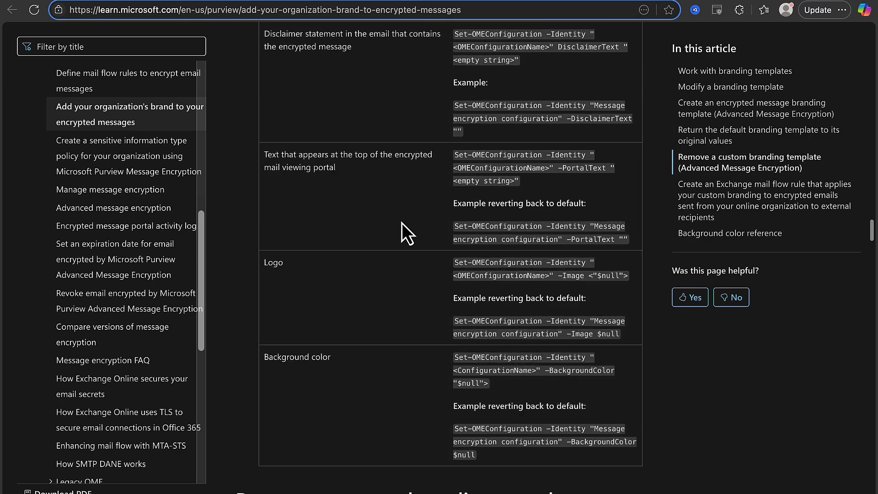
scroll(401, 234, down, 3)
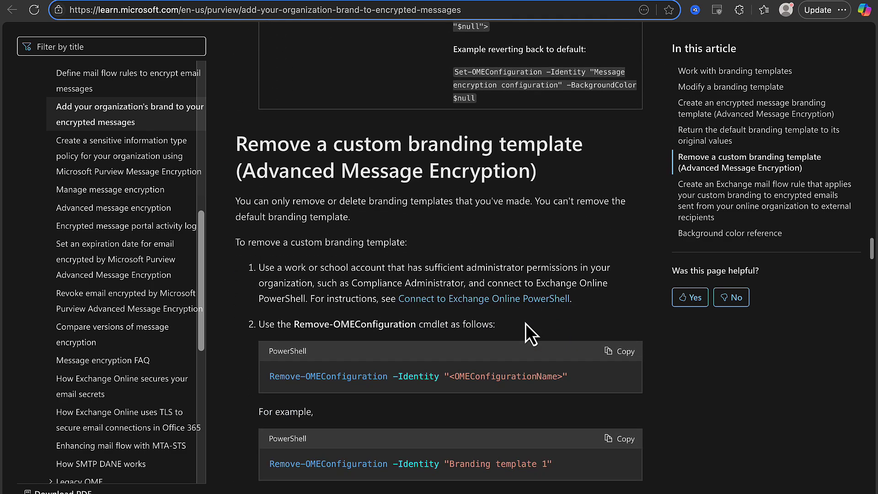
scroll(526, 323, down, 5)
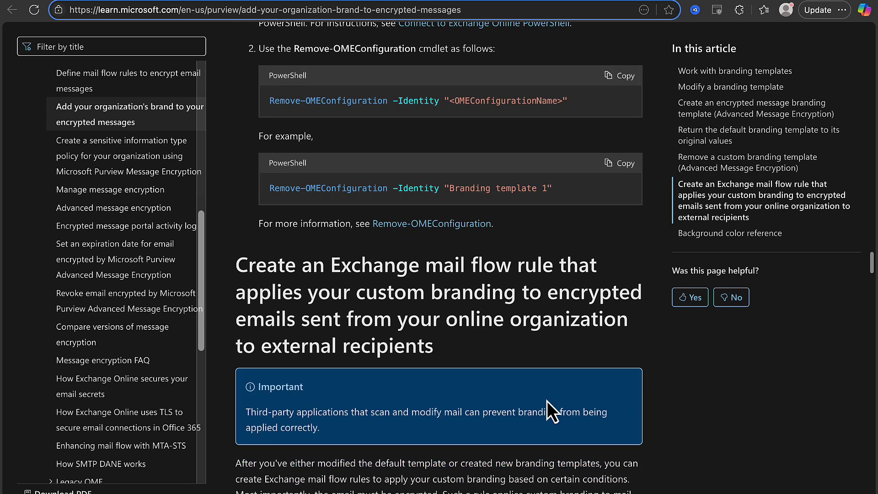
scroll(547, 401, down, 4)
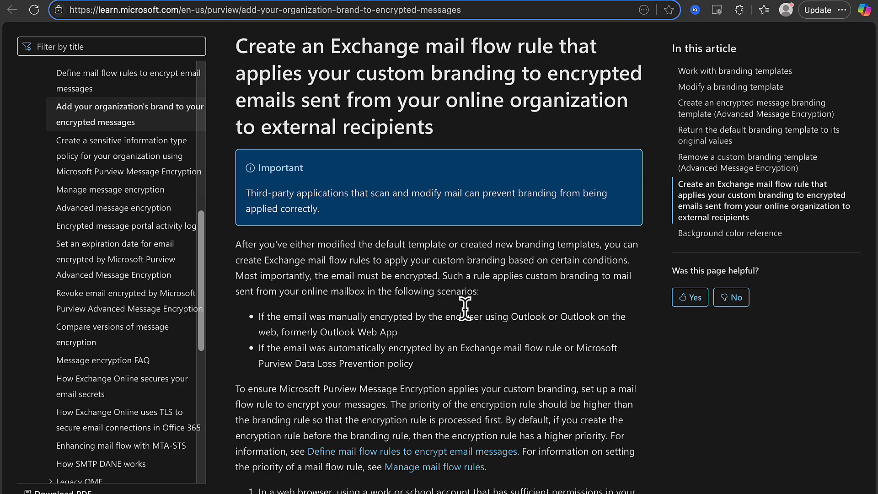
scroll(465, 309, down, 7)
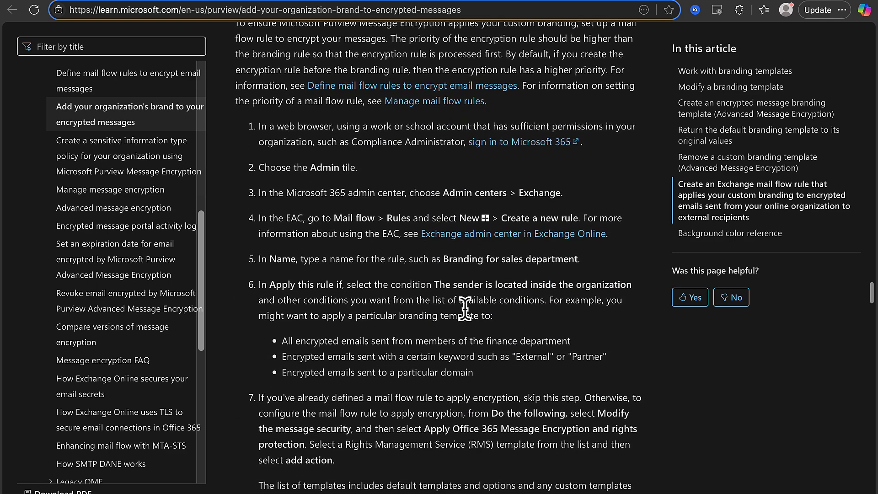
scroll(465, 309, down, 1)
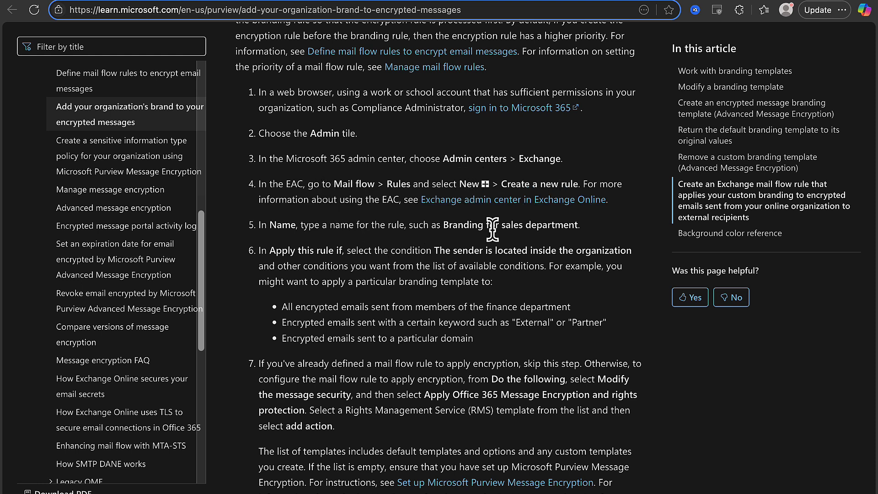
scroll(501, 284, down, 3)
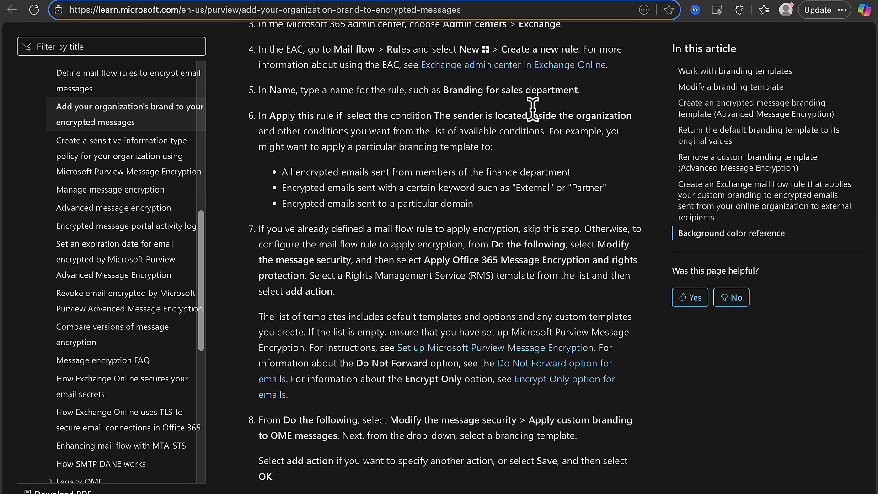
scroll(392, 113, down, 1)
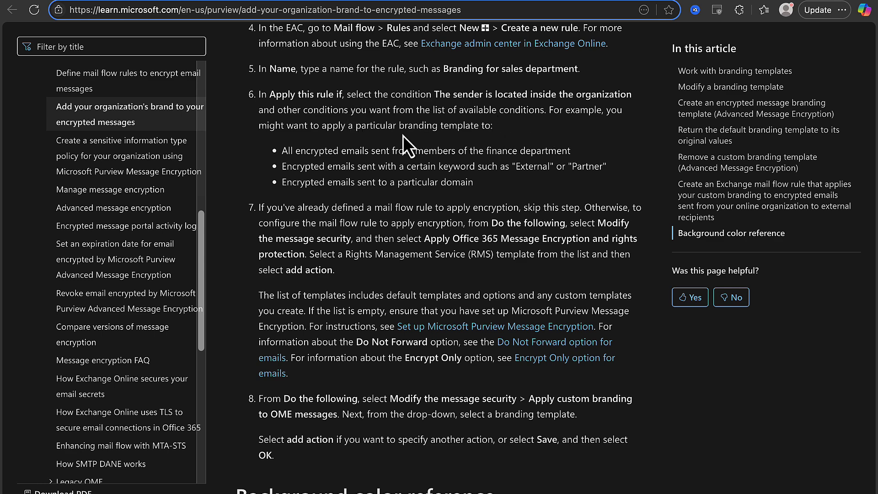
scroll(403, 135, down, 1)
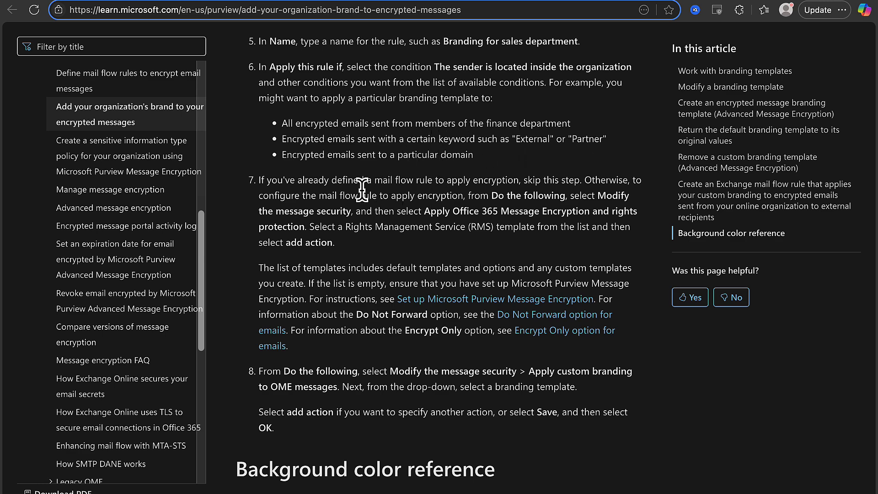
scroll(370, 180, down, 1)
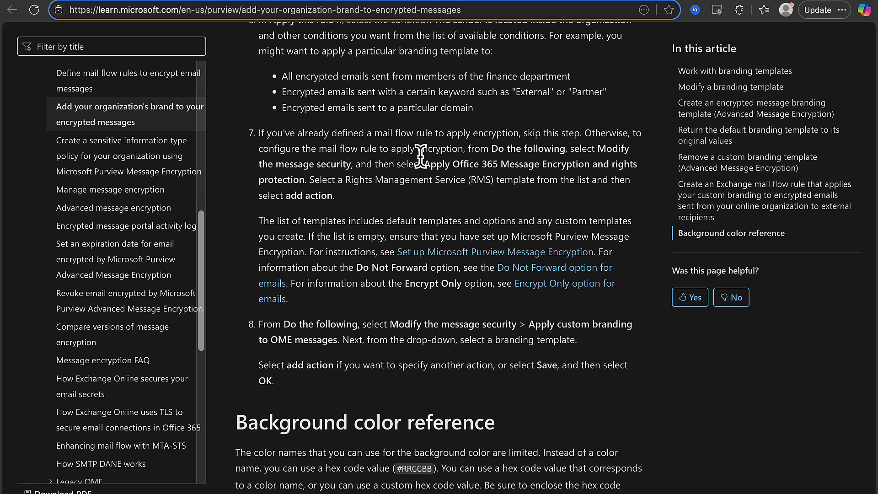
scroll(412, 160, down, 1)
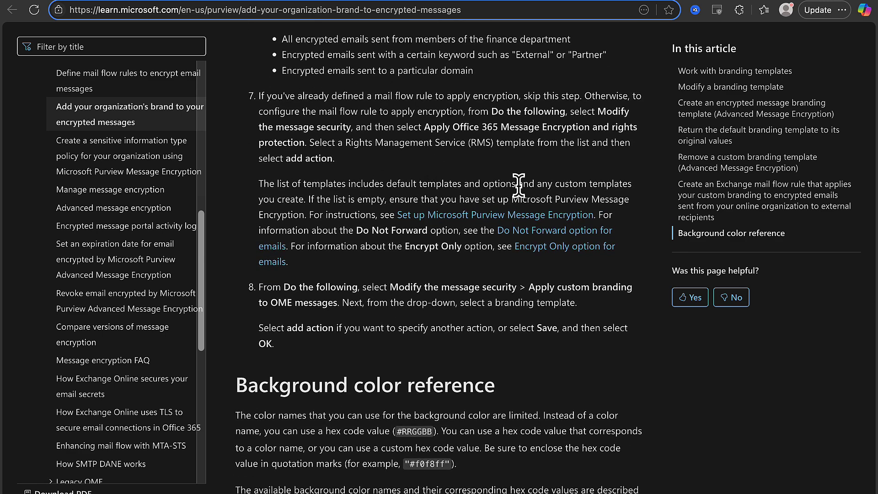
scroll(423, 210, down, 2)
scroll(423, 210, down, 20)
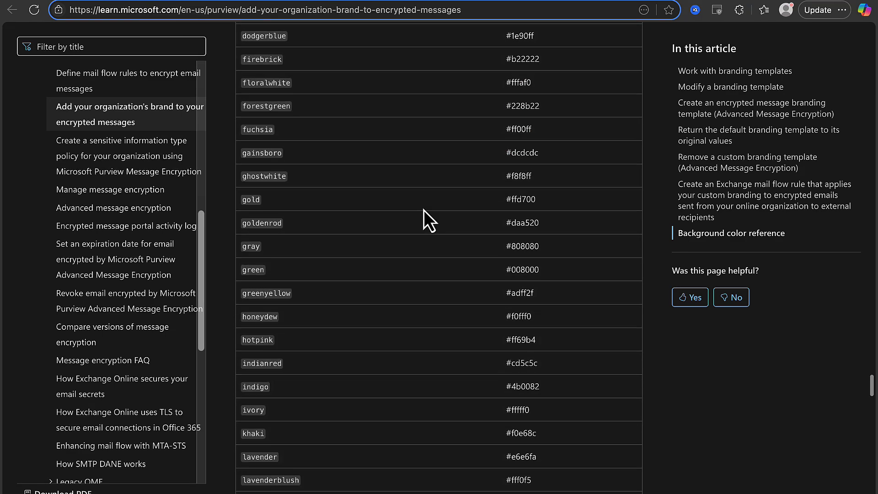
scroll(423, 210, down, 20)
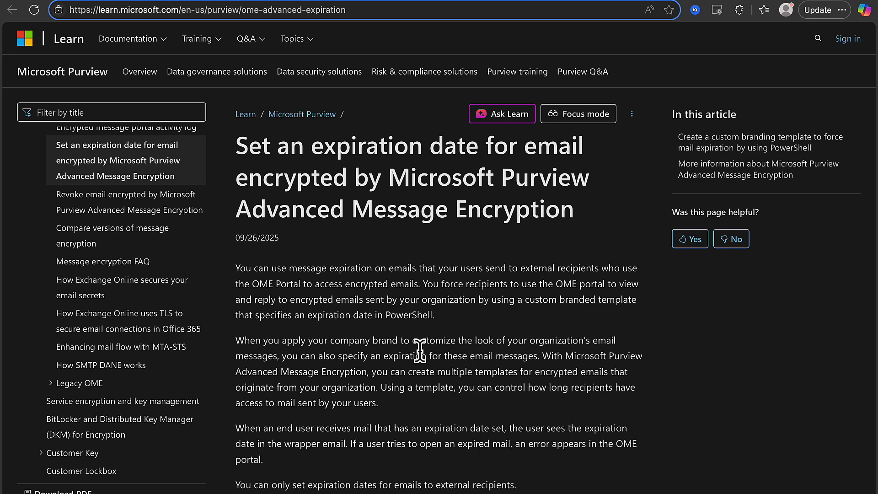
Read the expiration article and open the Revoke email article in a new tab
scroll(420, 350, down, 3)
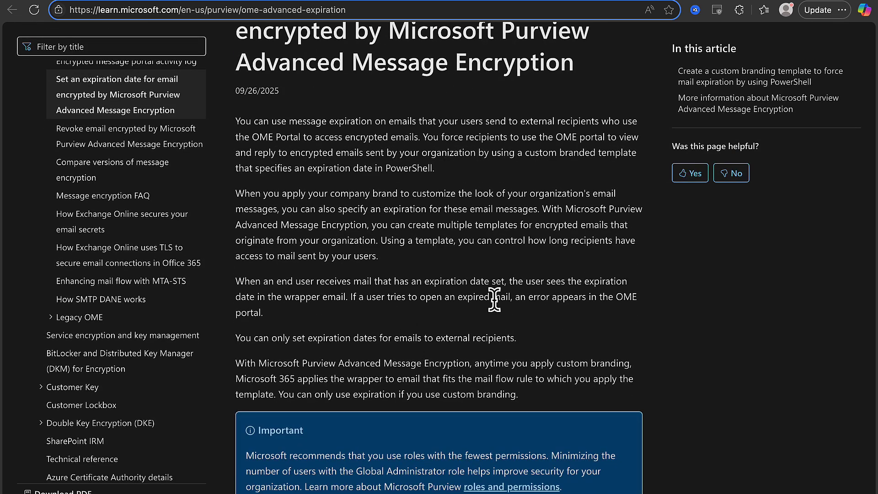
scroll(494, 300, down, 9)
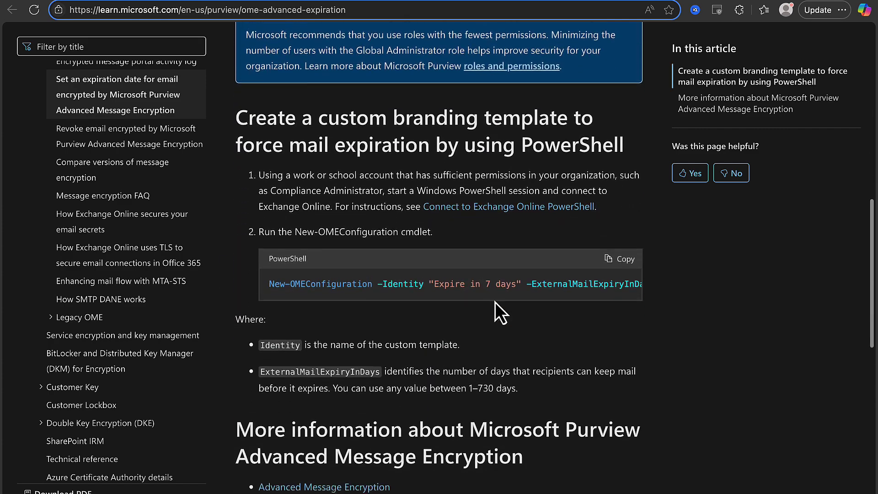
scroll(495, 301, down, 2)
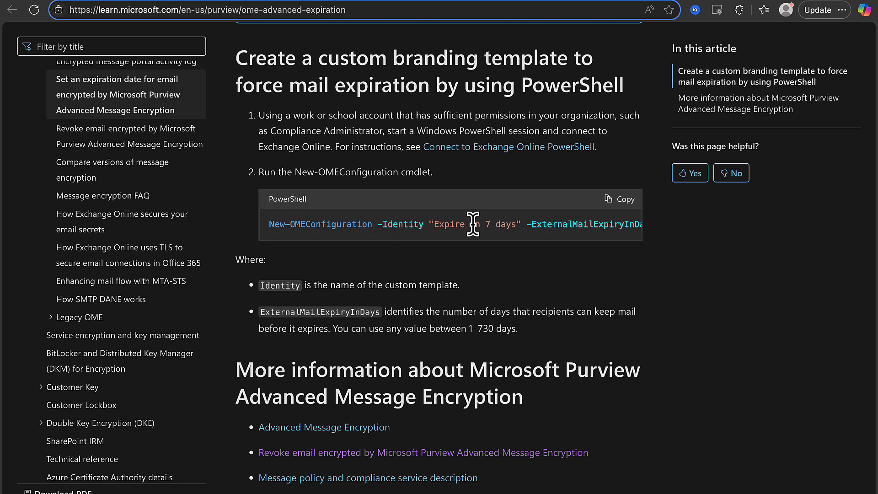
scroll(473, 224, right, 2)
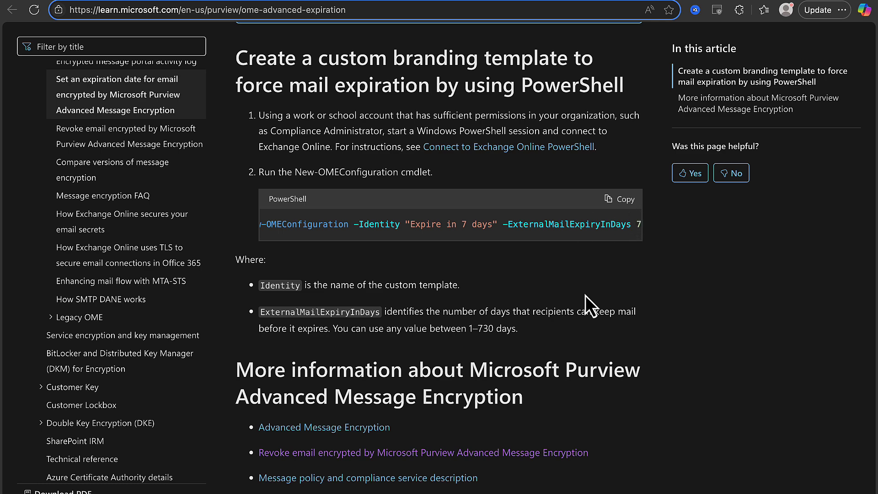
scroll(503, 334, down, 3)
middle_click(503, 339)
scroll(503, 338, down, 3)
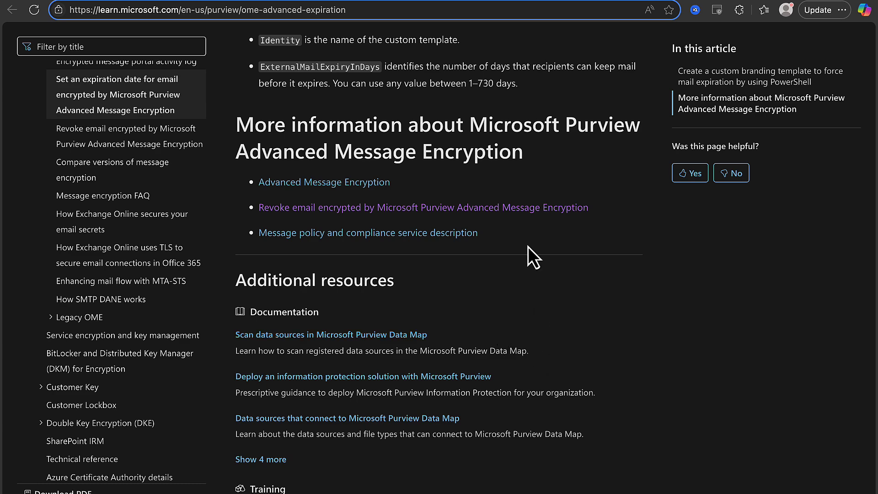
scroll(530, 249, up, 2)
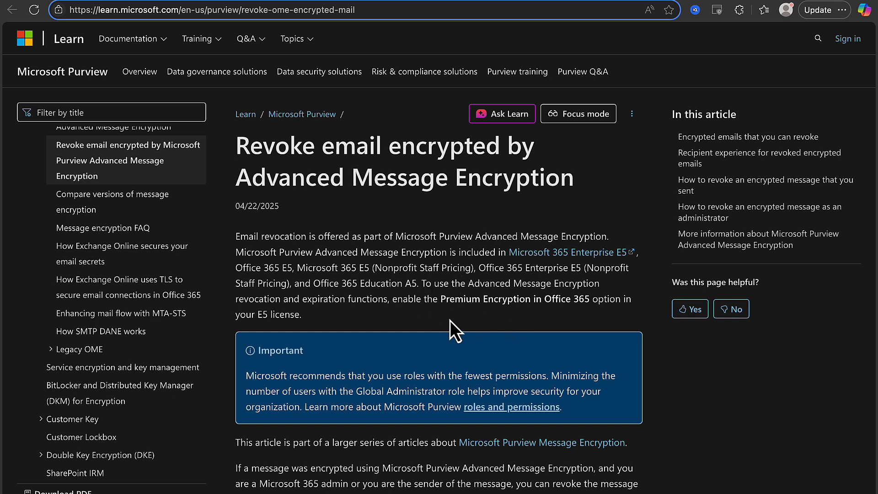
Read the Revoke email article past revocable emails and recipient experience to 'How to revoke an encrypted message that you sent'
scroll(456, 304, down, 2)
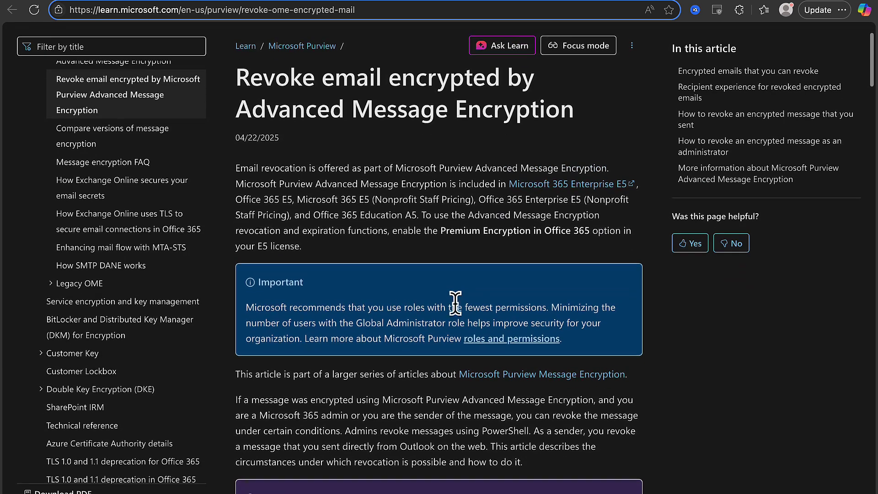
scroll(517, 242, down, 3)
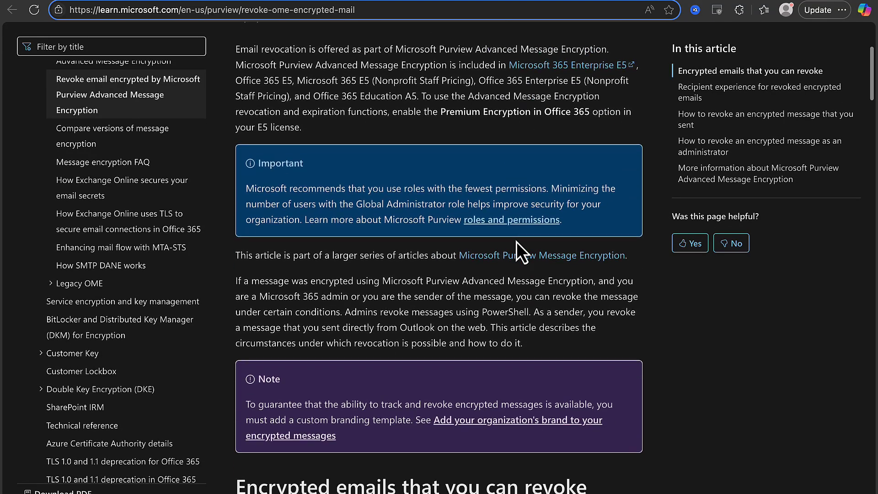
scroll(516, 241, down, 4)
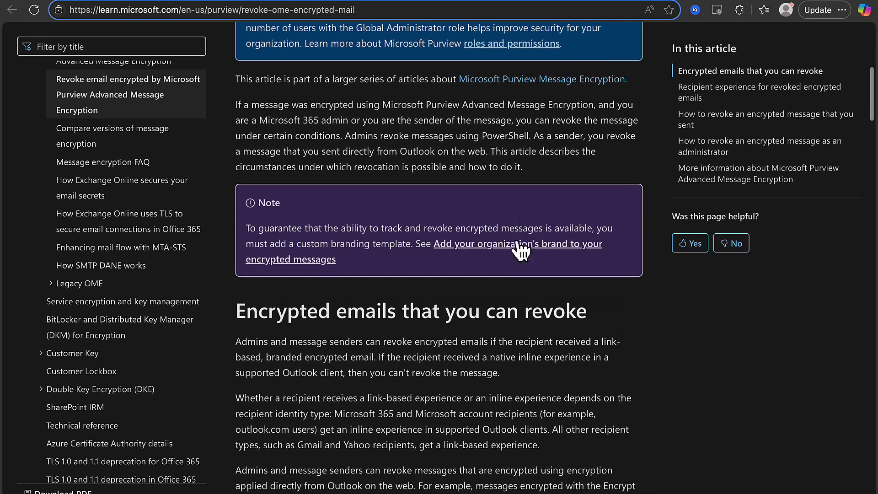
scroll(516, 241, down, 1)
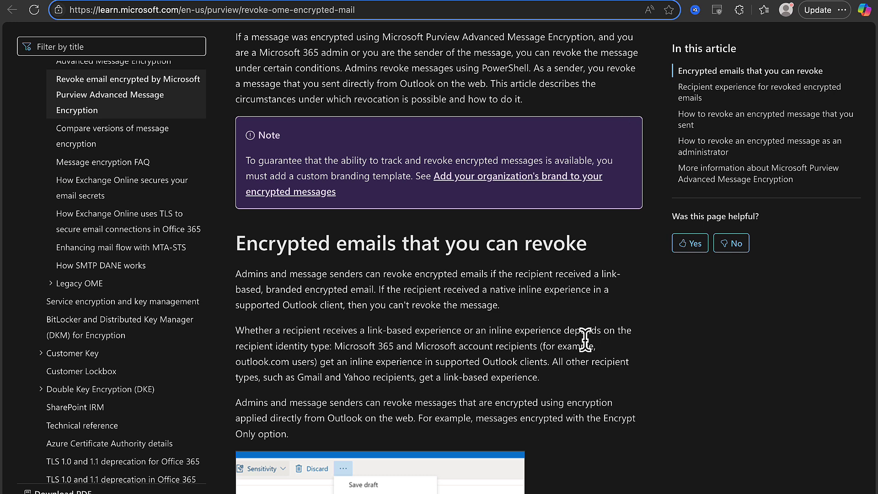
scroll(585, 338, down, 1)
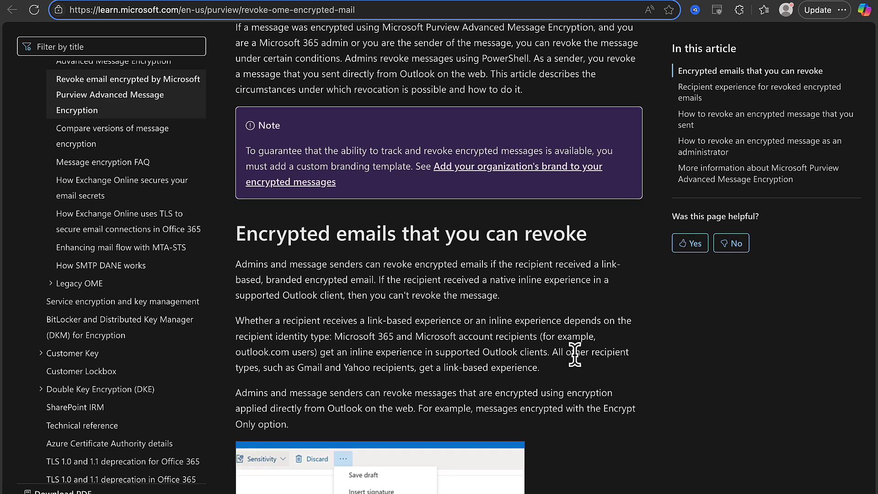
scroll(590, 349, down, 4)
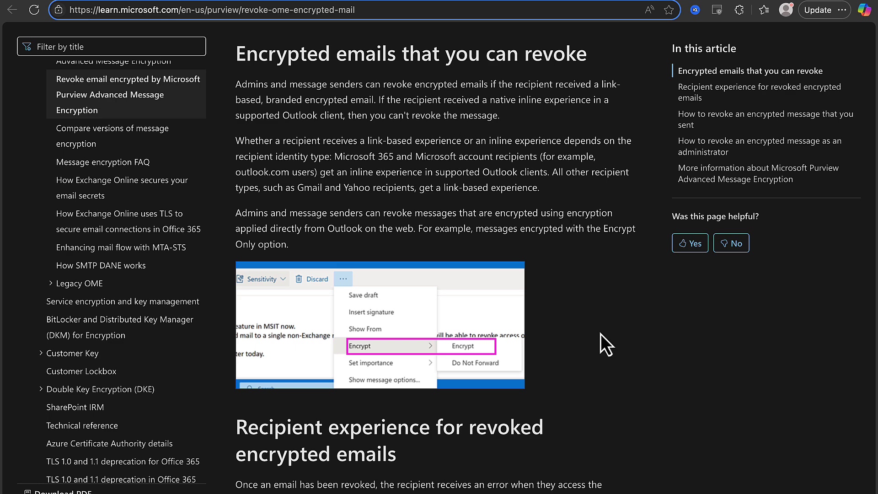
scroll(601, 335, down, 1)
scroll(601, 335, down, 2)
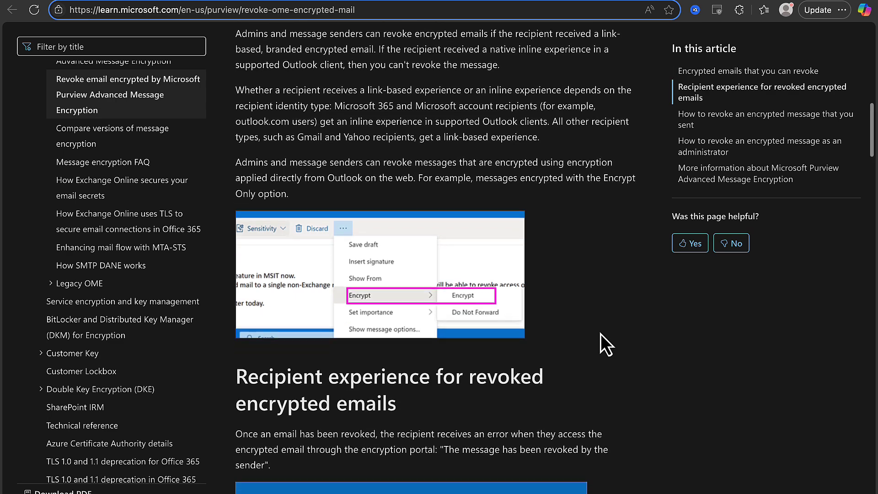
scroll(600, 334, down, 3)
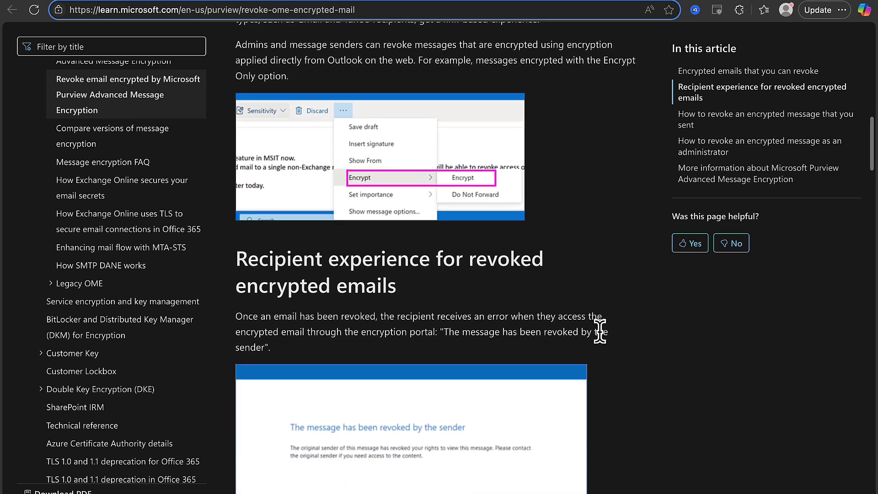
scroll(600, 334, down, 4)
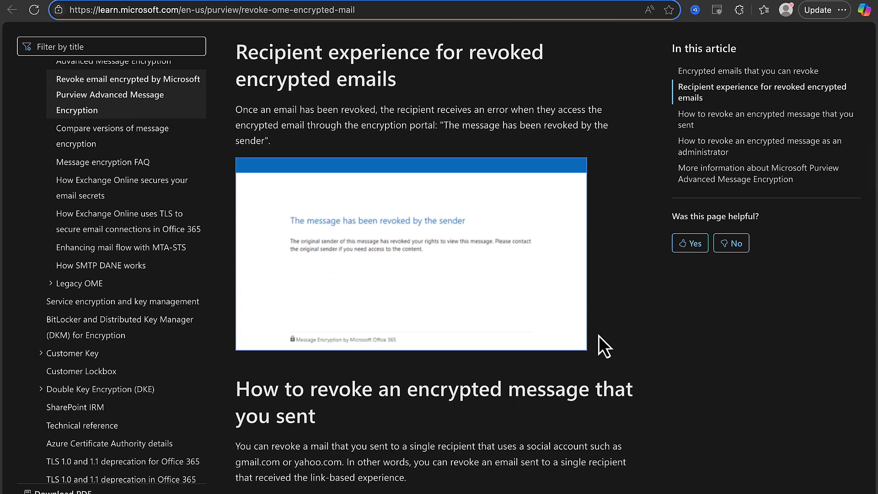
scroll(600, 335, down, 2)
Read the admin revocation steps (Message ID, Get-OMEMessageStatus, Set-OMEMessageRevocation) down to More information
scroll(549, 369, down, 13)
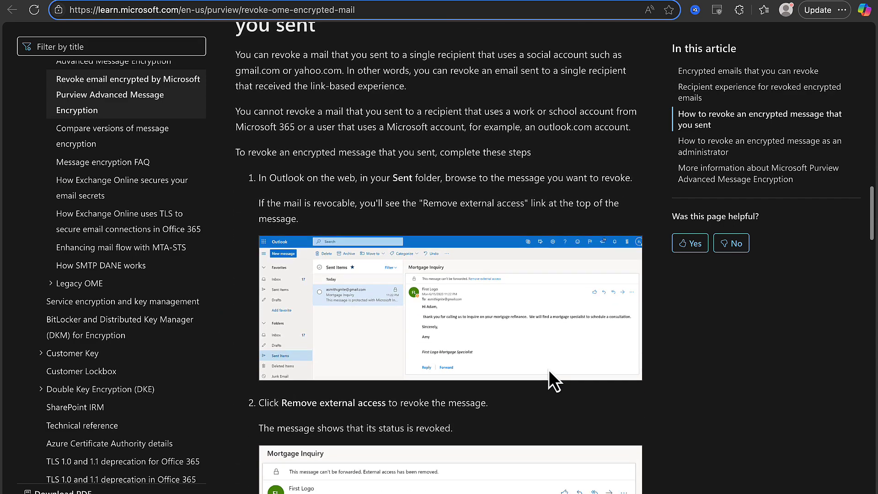
scroll(549, 370, down, 8)
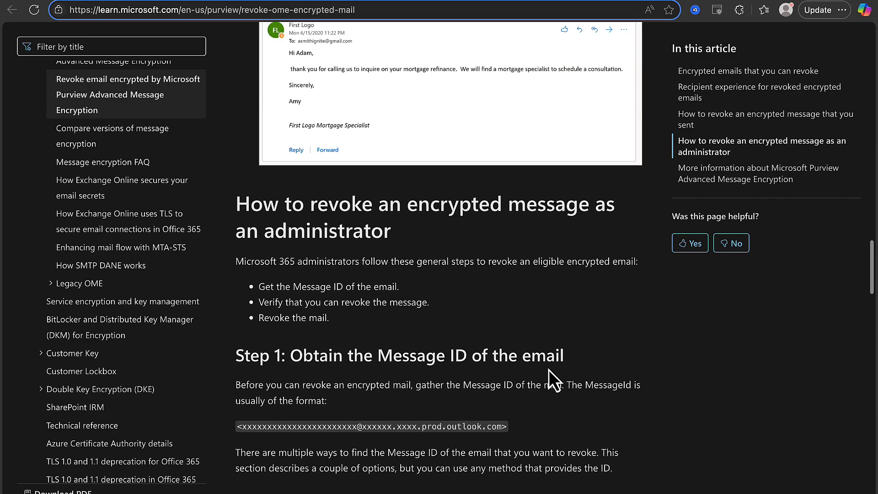
scroll(549, 369, down, 3)
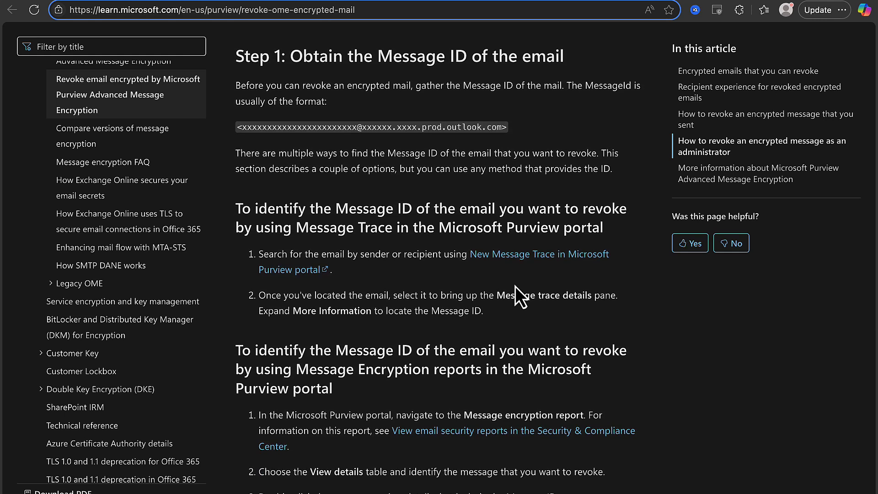
scroll(516, 286, down, 9)
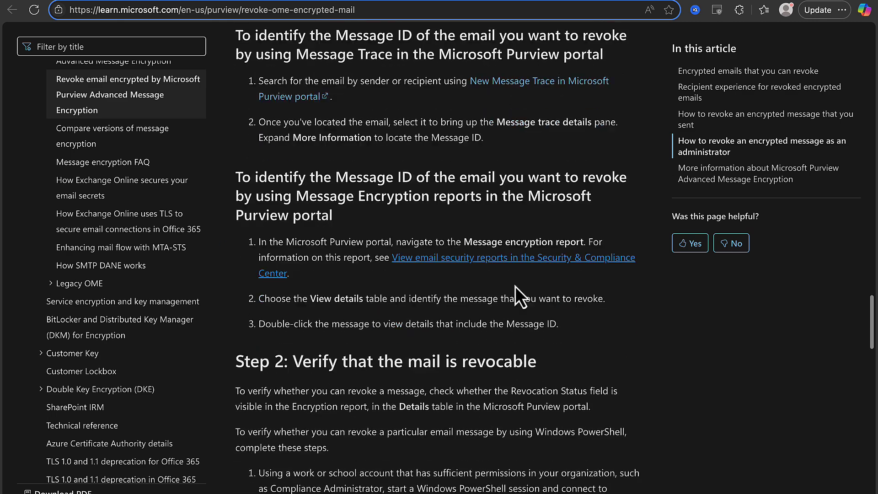
scroll(515, 286, down, 2)
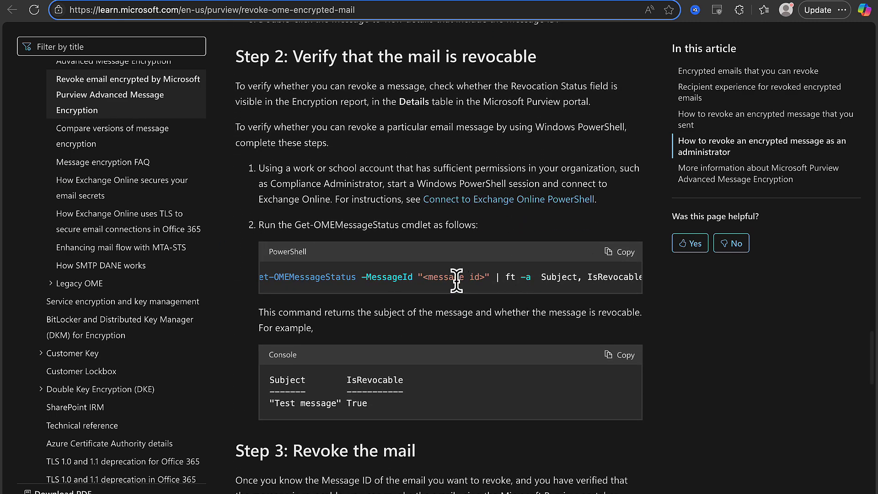
scroll(455, 280, left, 1)
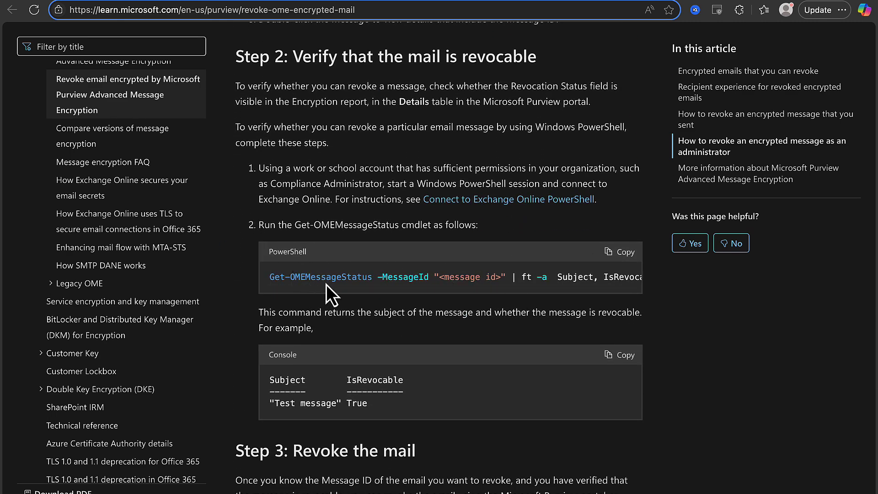
scroll(472, 371, down, 3)
scroll(467, 379, down, 5)
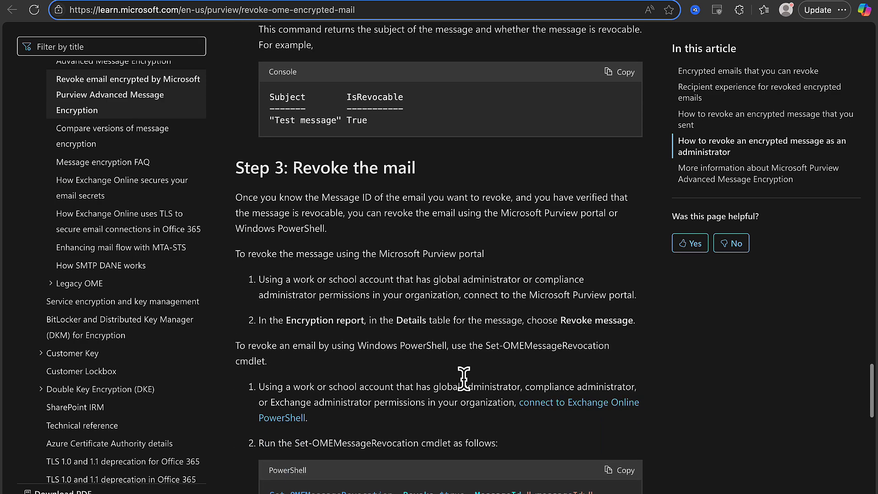
scroll(464, 381, down, 7)
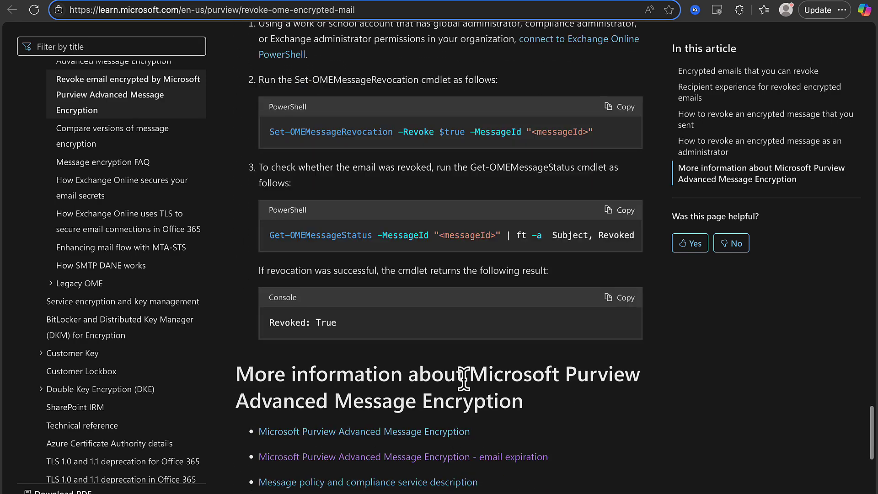
scroll(465, 382, down, 1)
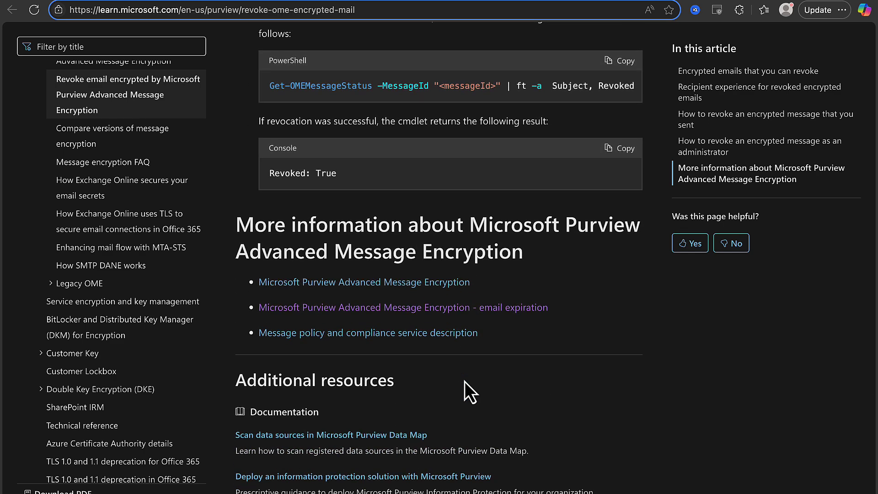